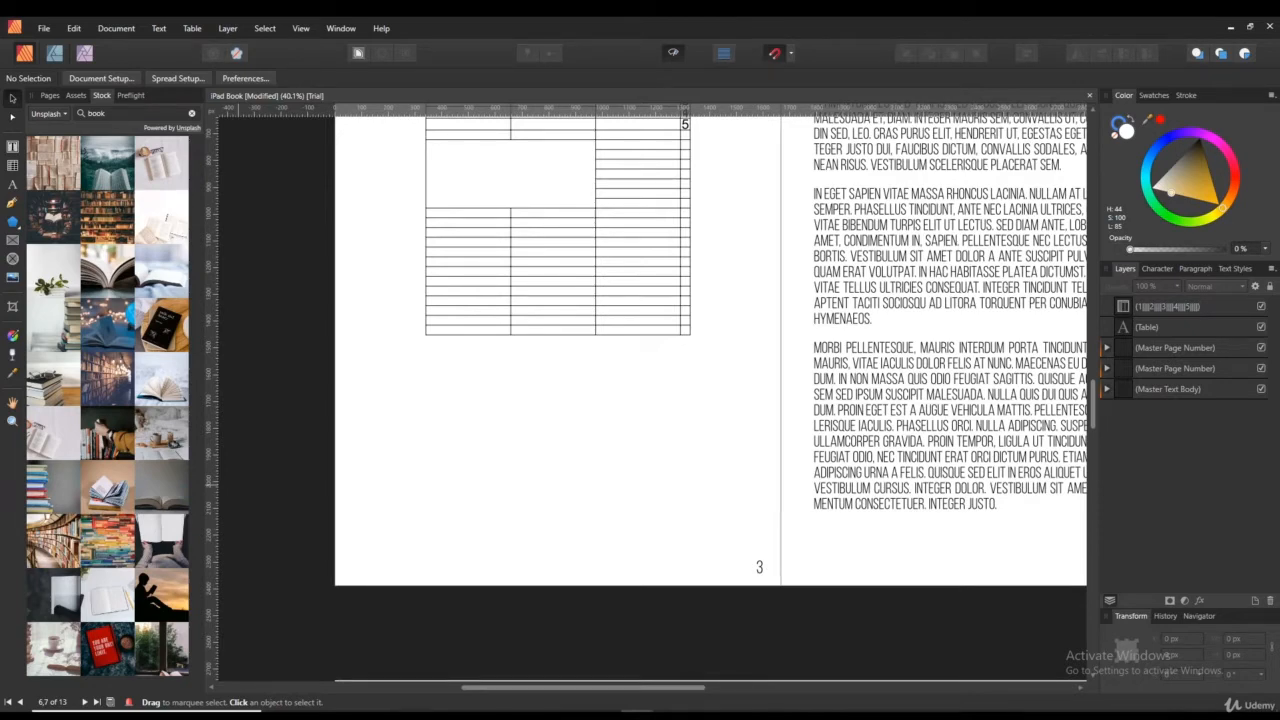
# Step: Show the document's page thumbnails and examine the Table spread and its body text frame
pyautogui.scroll(-3, 580, 457)
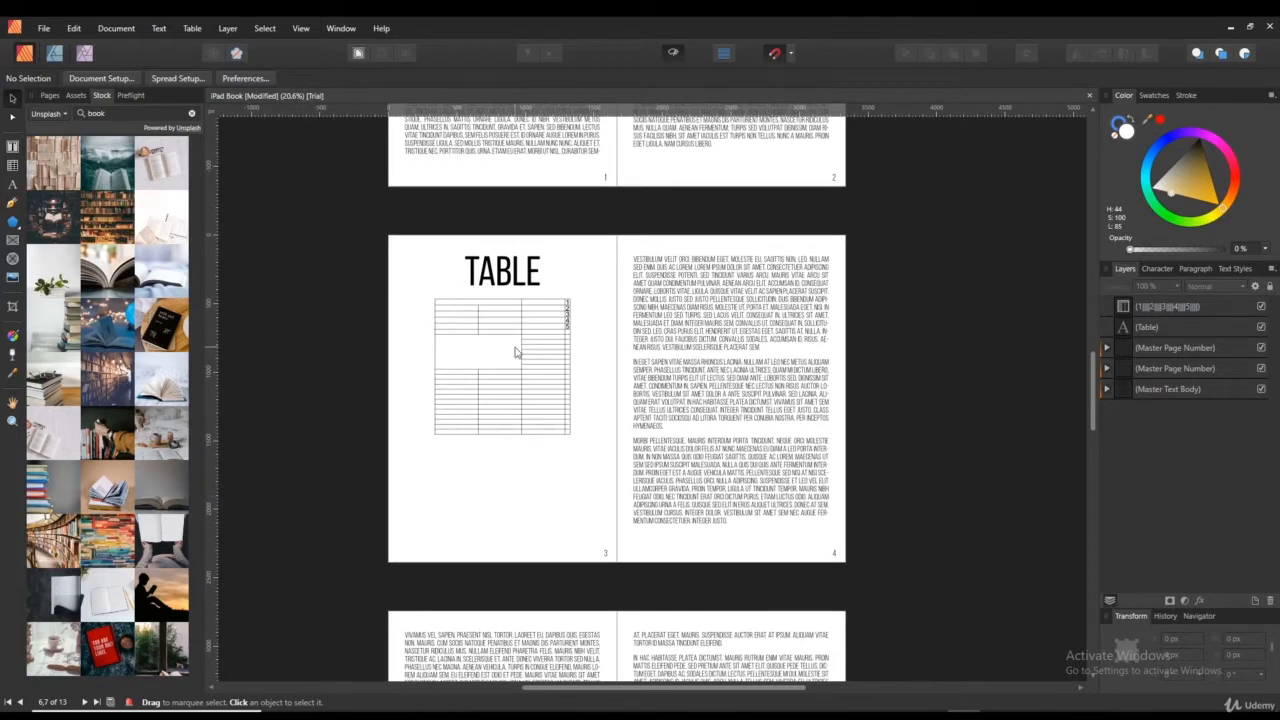
pyautogui.click(50, 95)
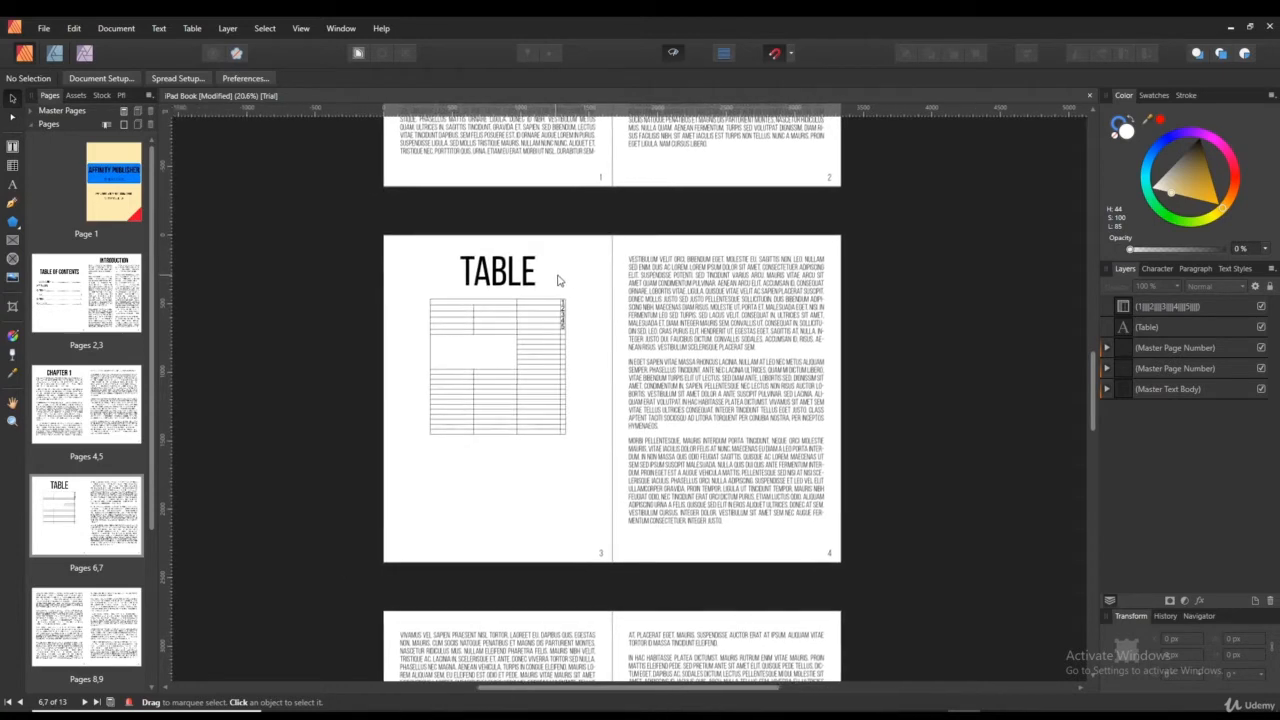
pyautogui.hscroll(-2, 512, 282)
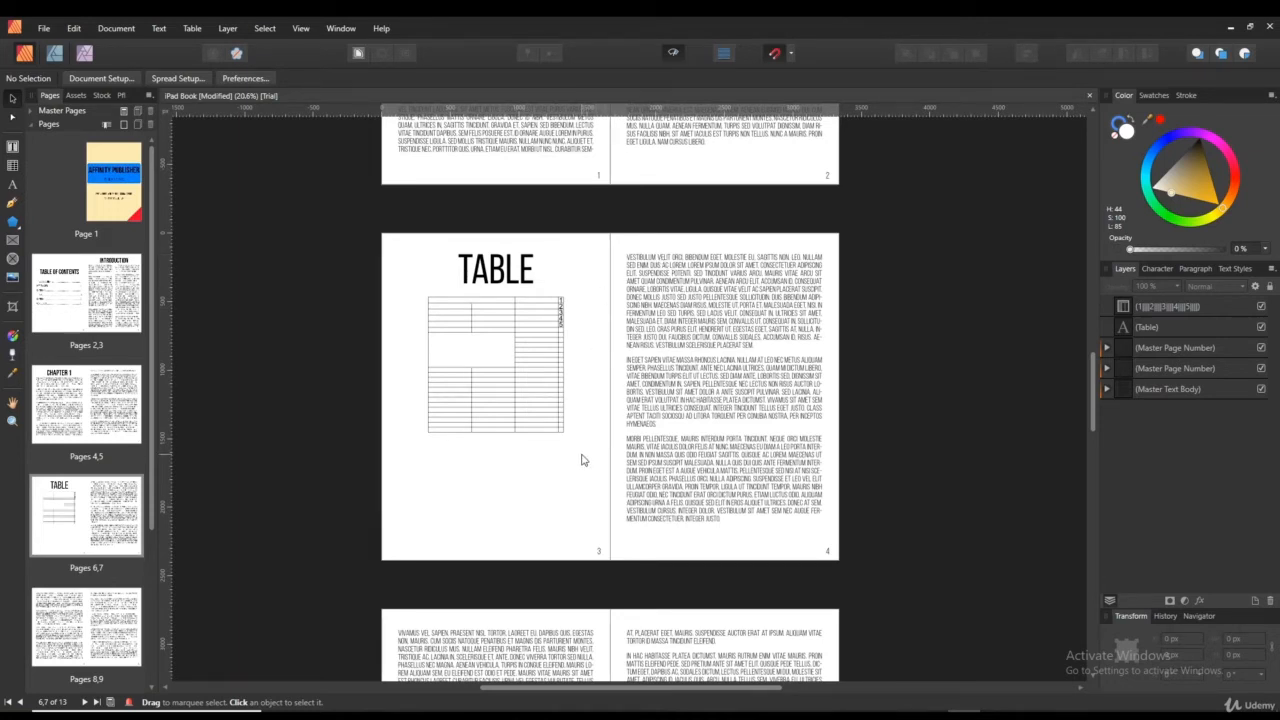
pyautogui.click(722, 392)
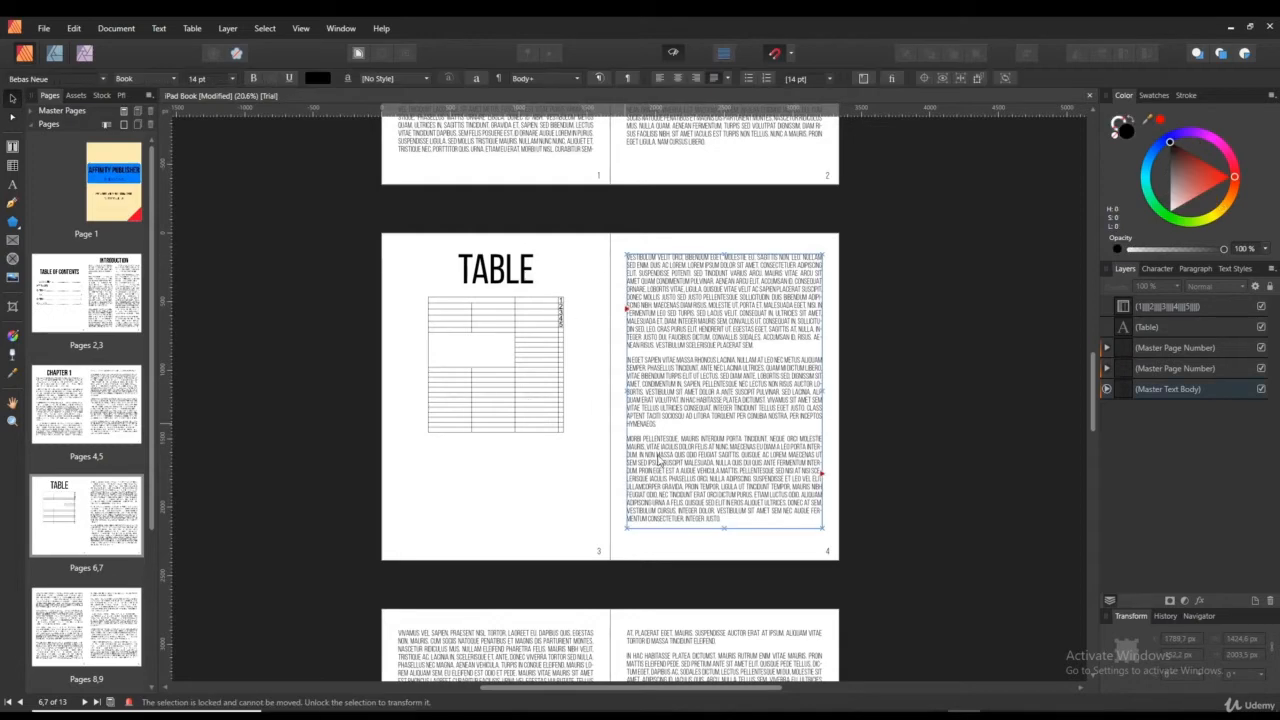
# Step: Try shortening the two-column text frame under the Introduction heading to about 1482 px high
pyautogui.scroll(10, 520, 450)
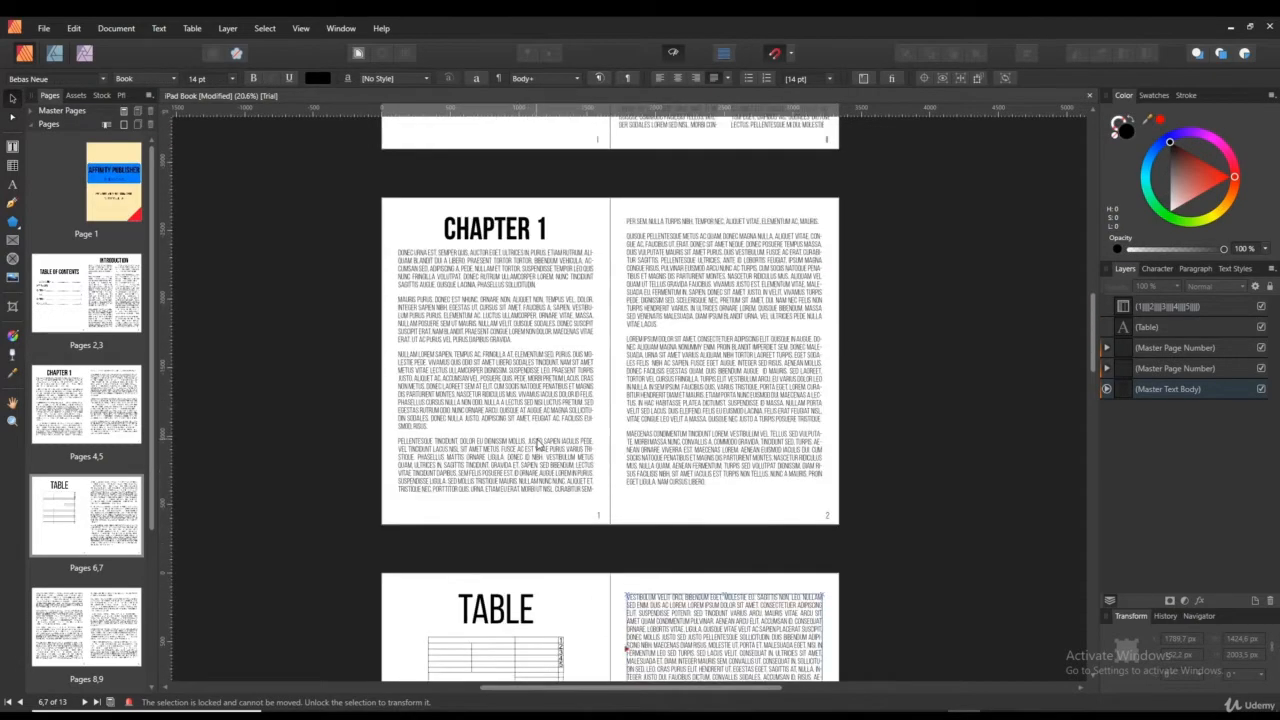
pyautogui.click(742, 278)
pyautogui.moveTo(725, 470); pyautogui.dragTo(764, 411)
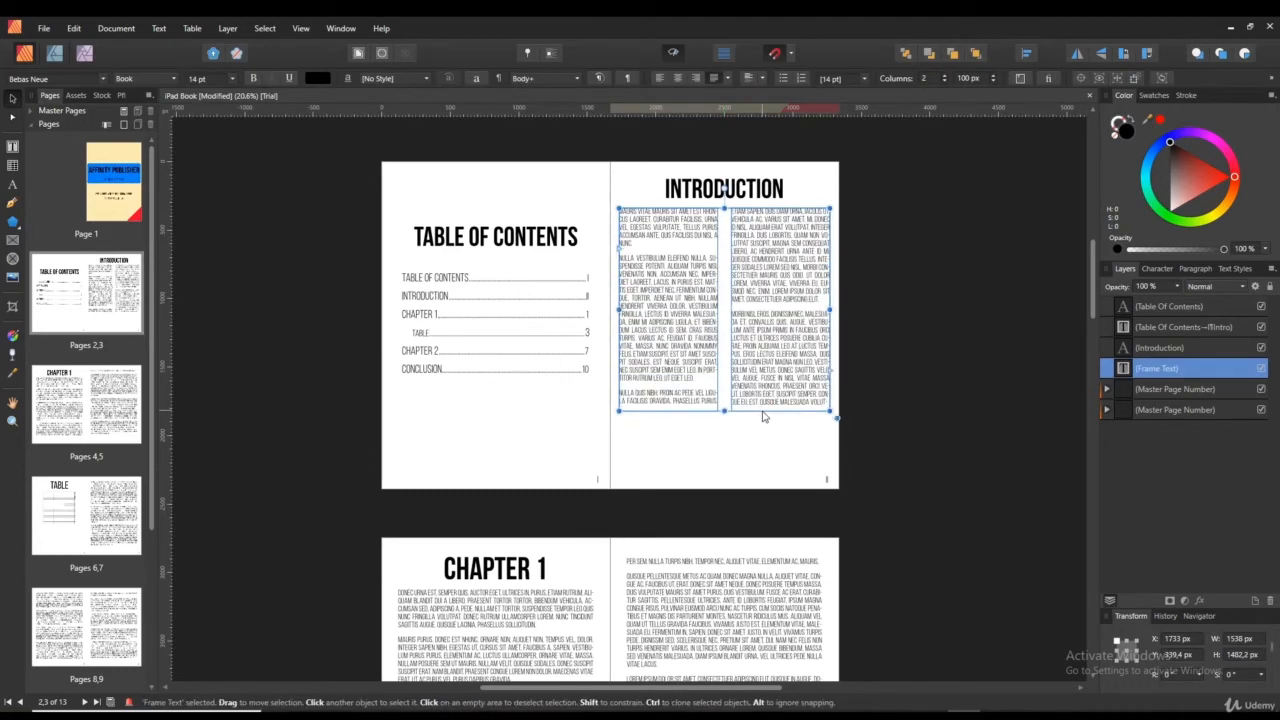
pyautogui.hotkey('ctrl', 'z')
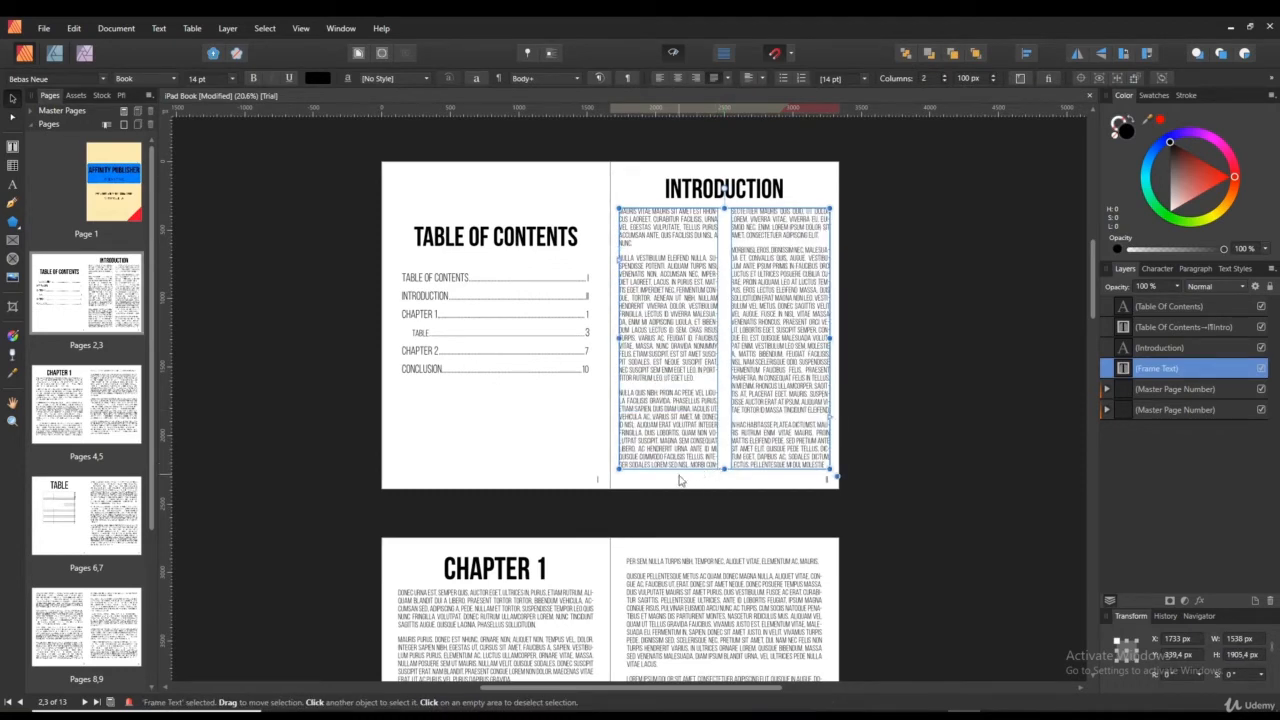
pyautogui.click(551, 405)
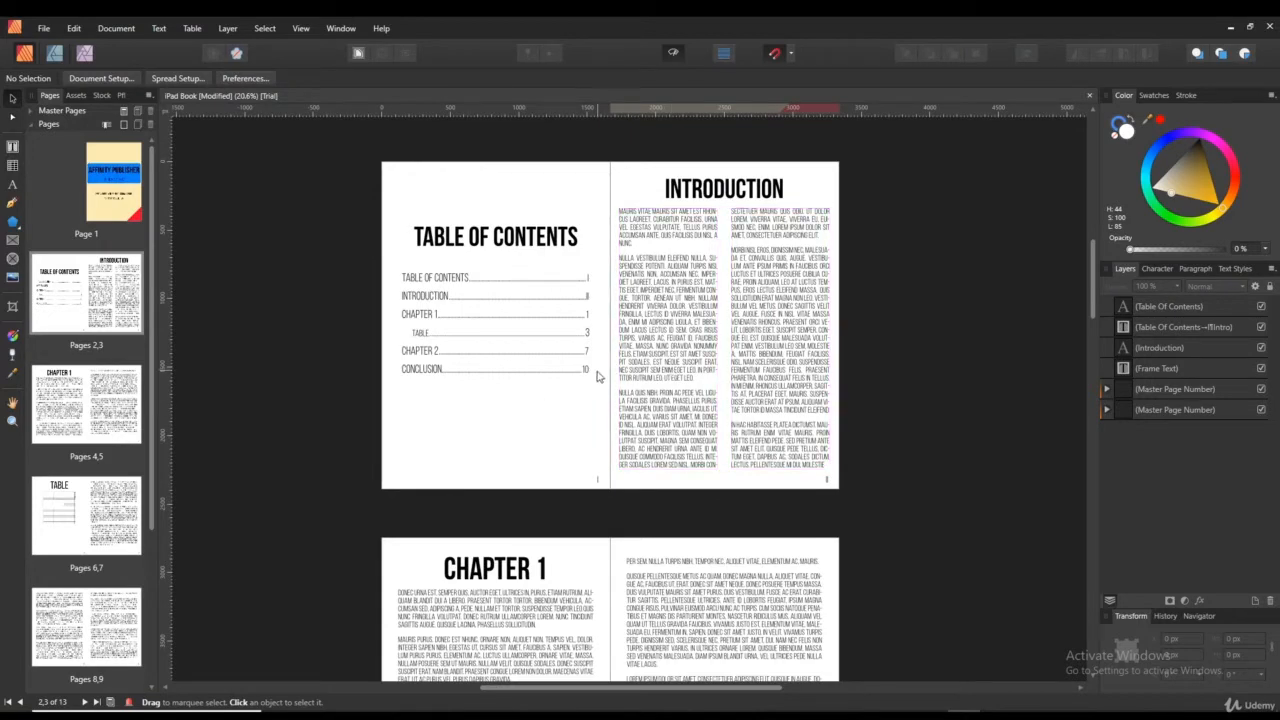
# Step: Draw a rectangular picture frame about 1158 × 604 px in the blank area below the table on page 3
pyautogui.scroll(-5, 527, 530)
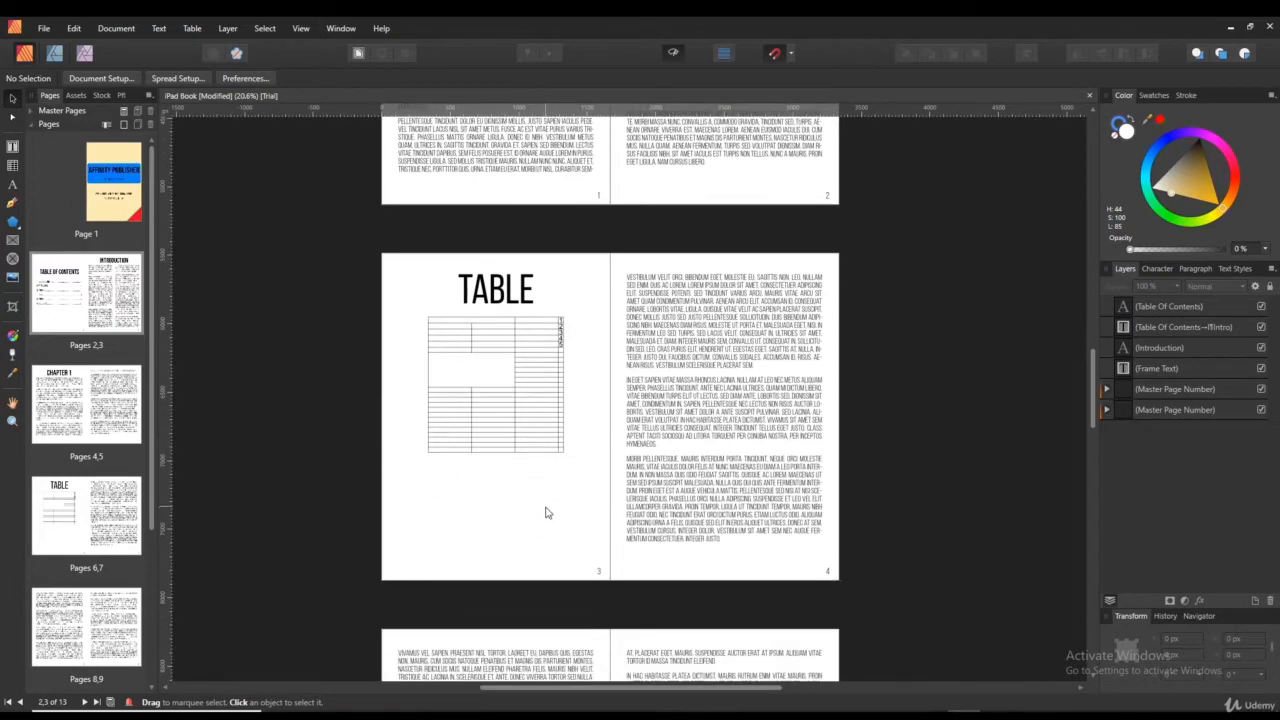
pyautogui.scroll(-2, 546, 514)
pyautogui.scroll(3, 474, 494)
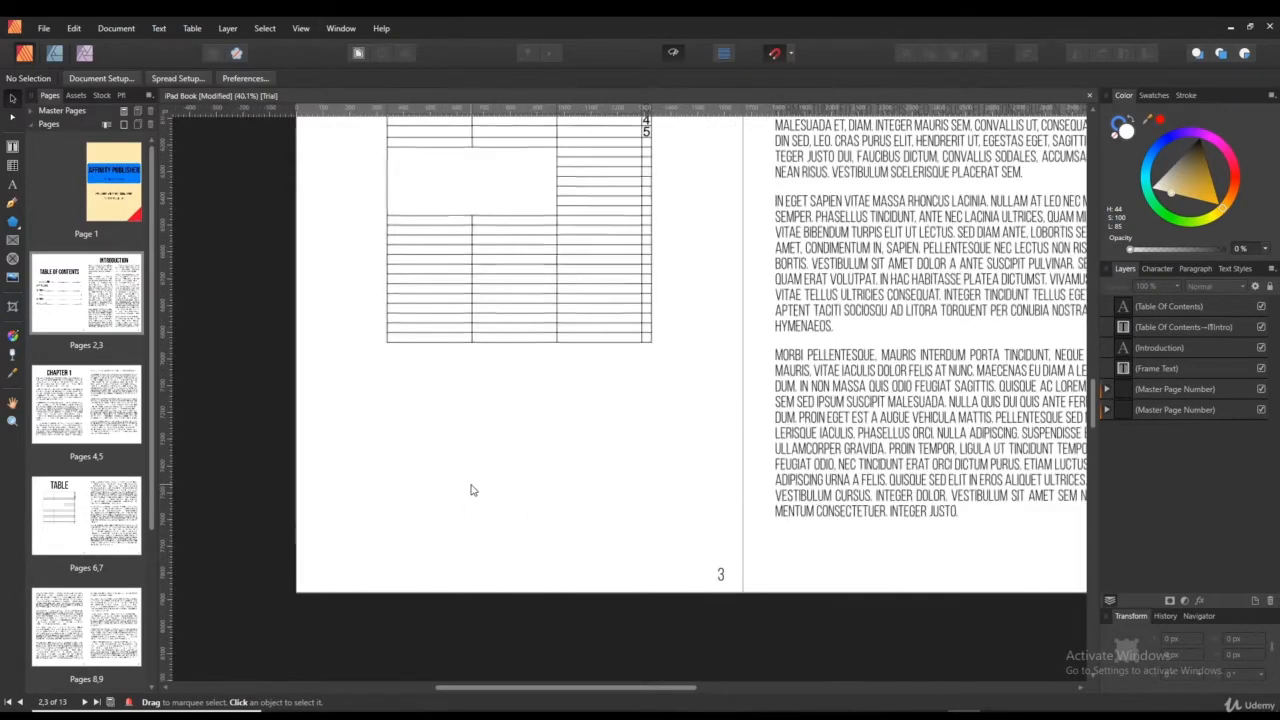
pyautogui.moveTo(456, 442); pyautogui.dragTo(596, 405)
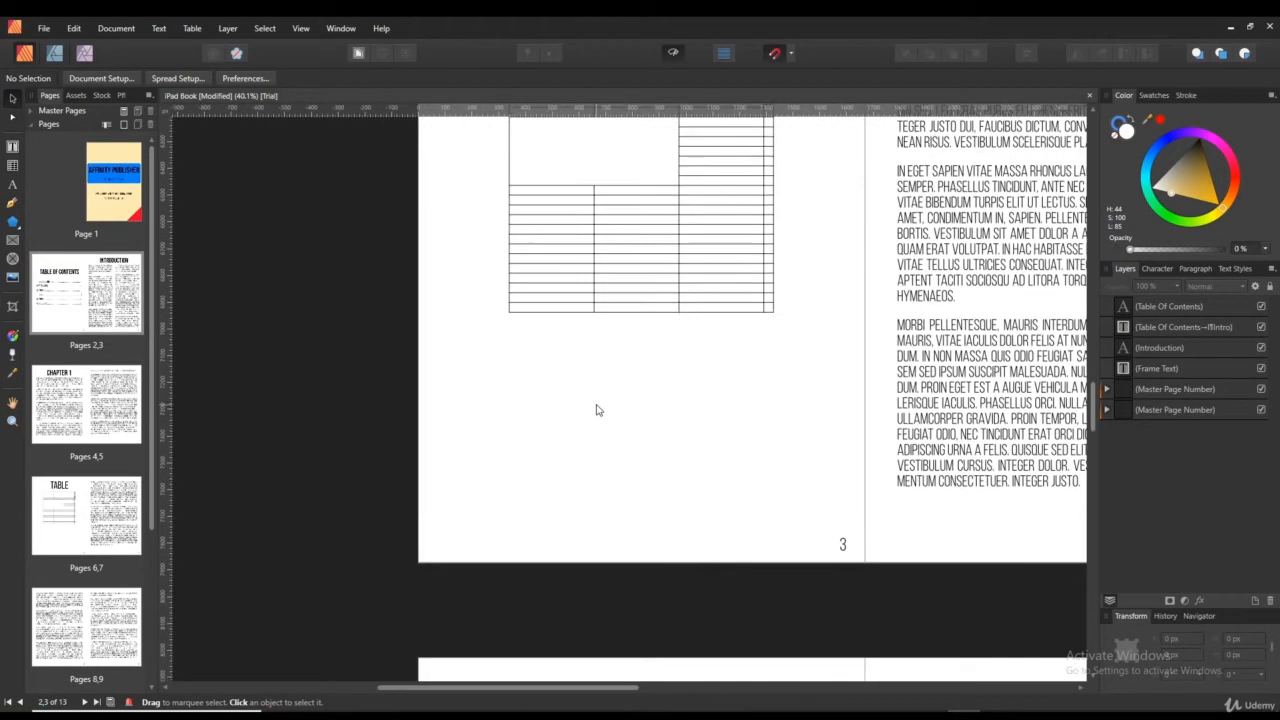
pyautogui.scroll(1, 596, 410)
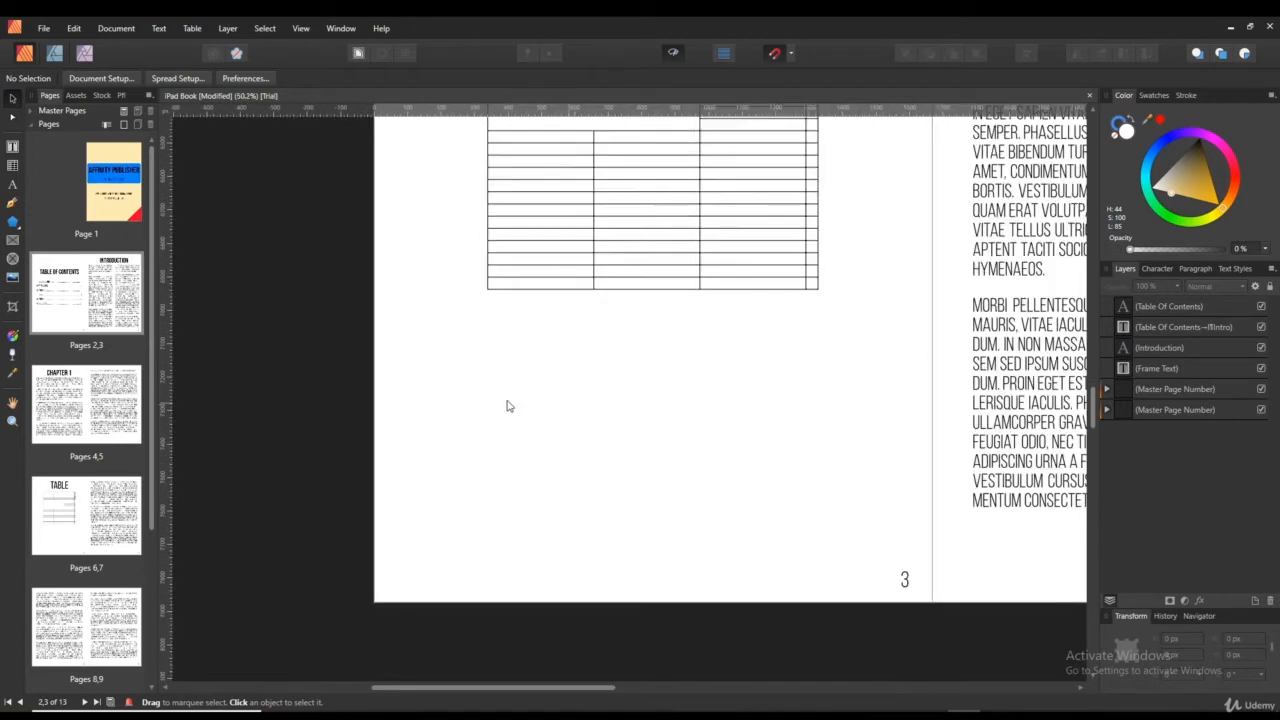
pyautogui.click(17, 223)
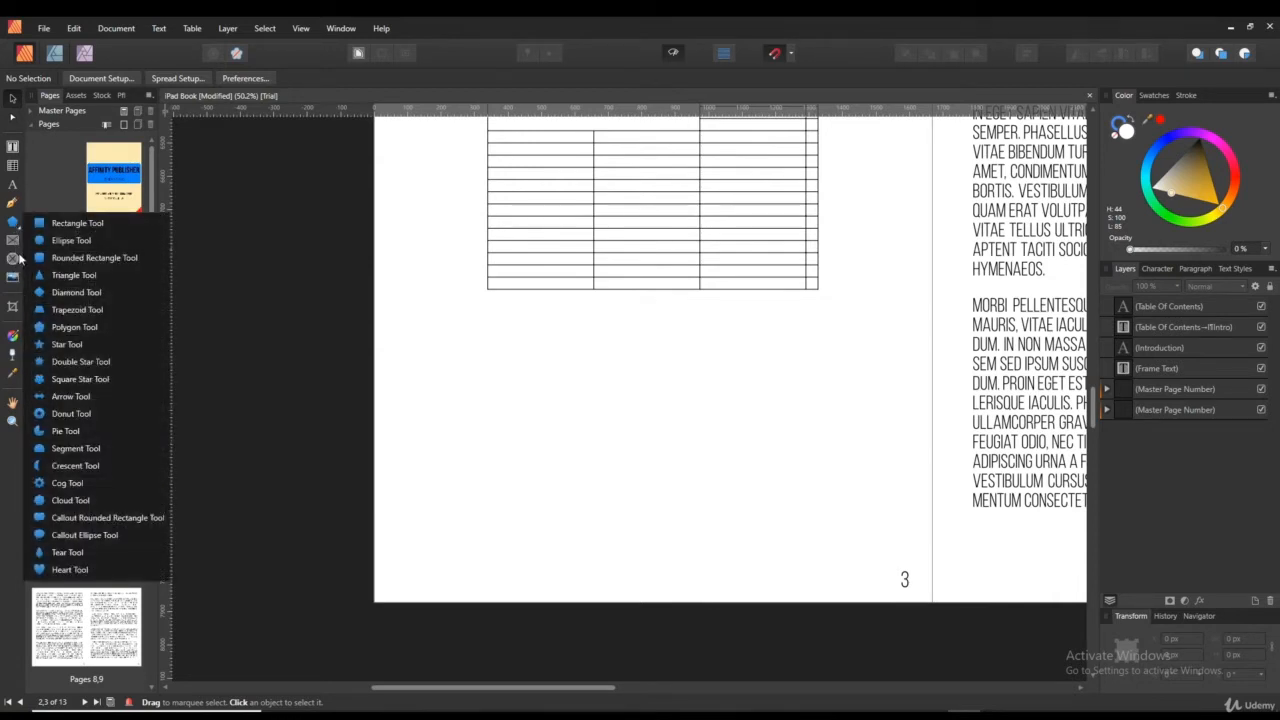
pyautogui.click(596, 392)
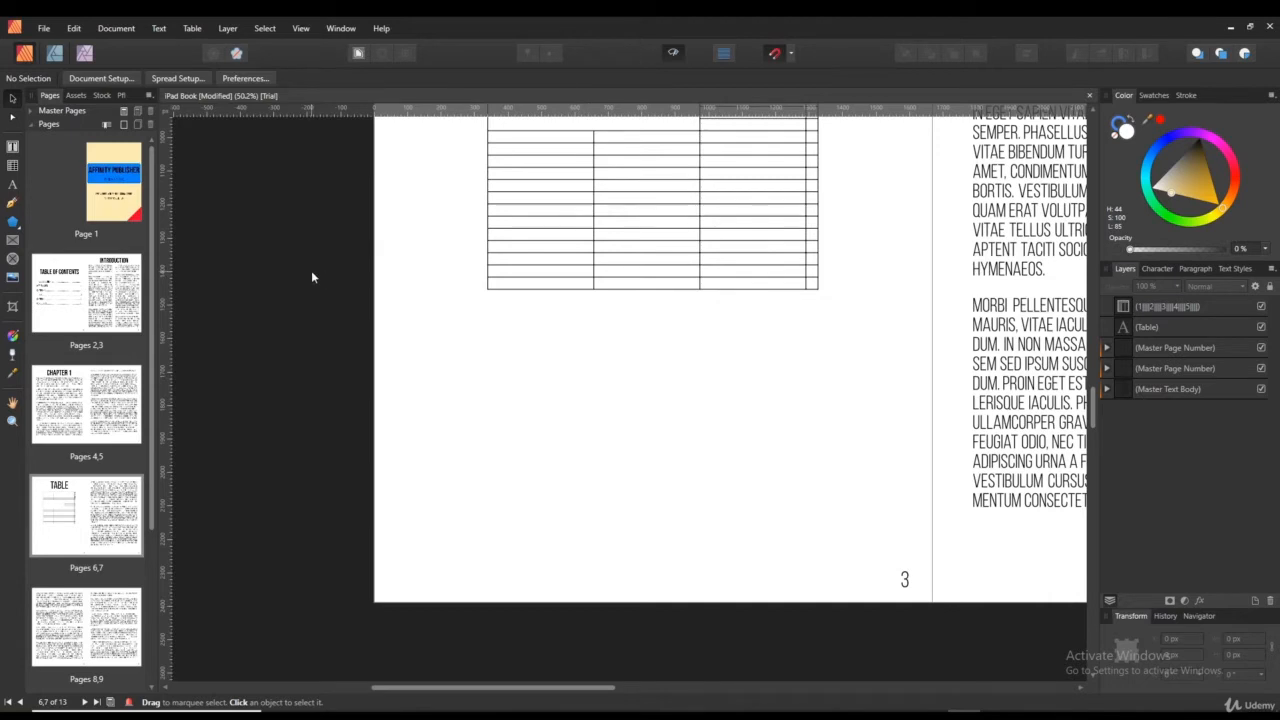
pyautogui.click(12, 241)
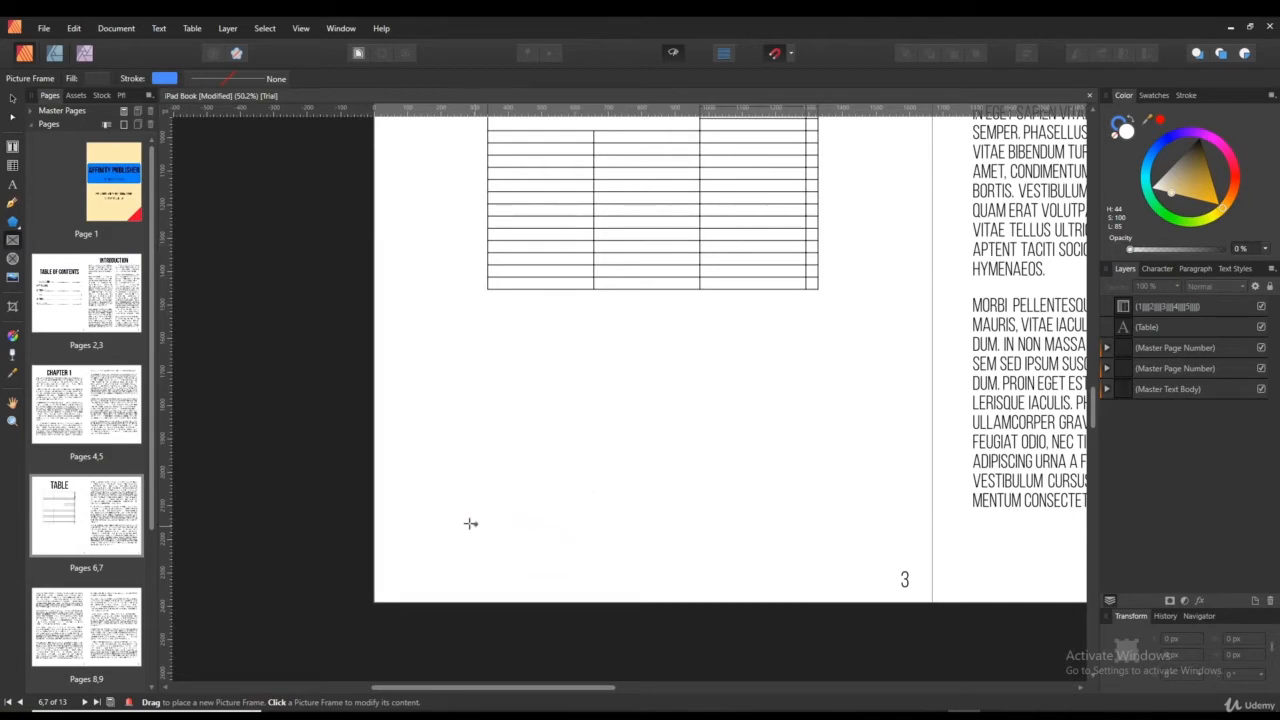
pyautogui.moveTo(441, 507); pyautogui.dragTo(829, 305)
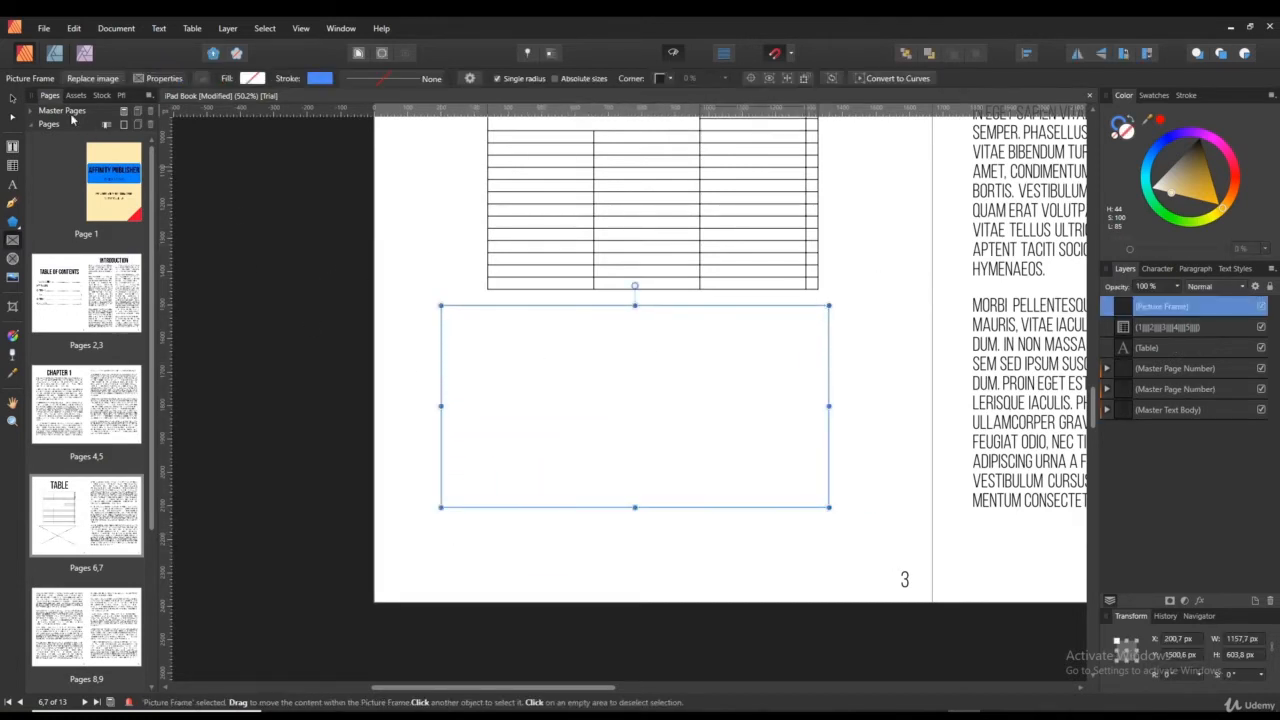
# Step: Align the picture frame with the table's left edge and narrow it to the table's width, about 987 px
pyautogui.press('v')
pyautogui.moveTo(586, 394); pyautogui.dragTo(634, 397)
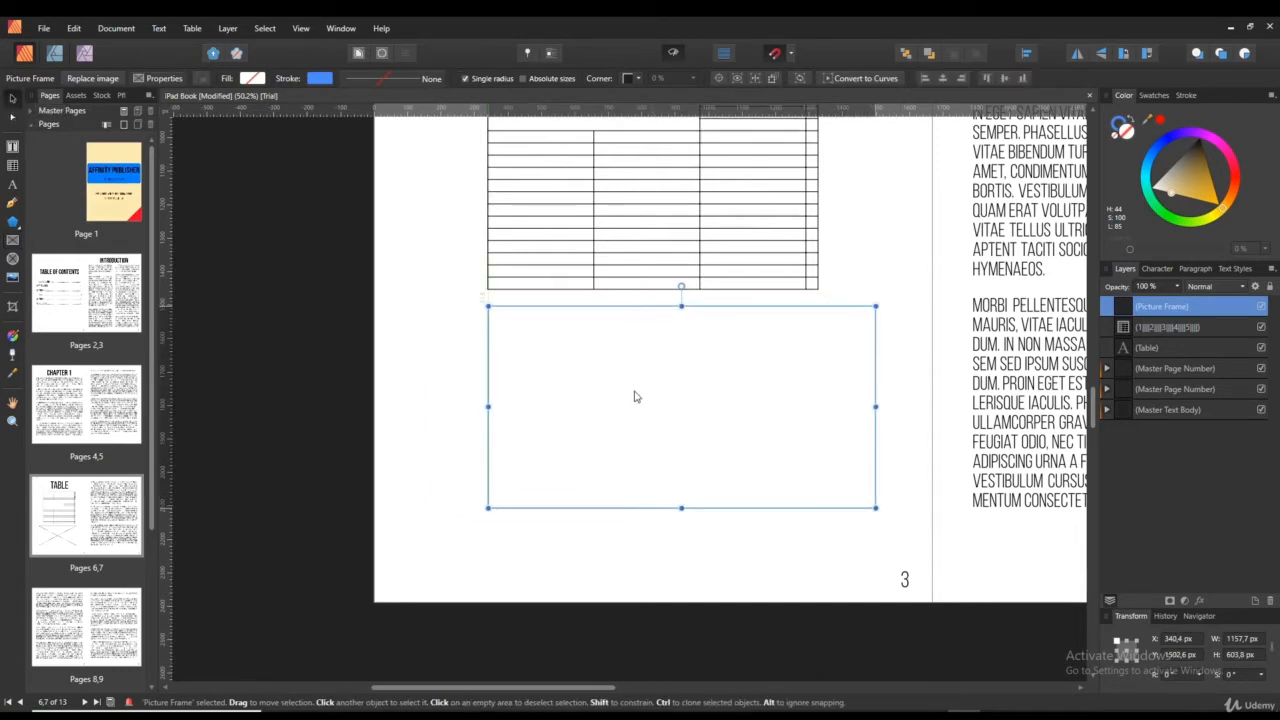
pyautogui.moveTo(874, 406); pyautogui.dragTo(822, 405)
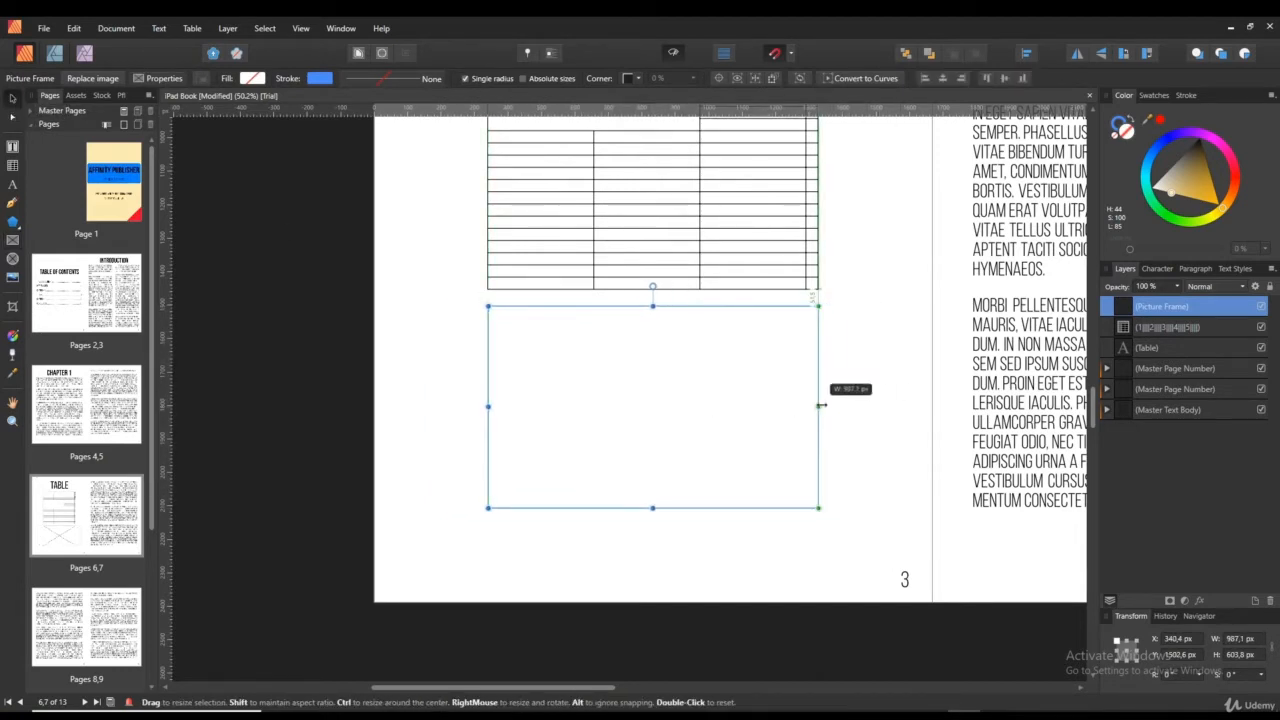
# Step: Fill the picture frame below the table with the open-book photo from the Unsplash stock results for "book"
pyautogui.scroll(5, 712, 460)
pyautogui.scroll(-2, 706, 411)
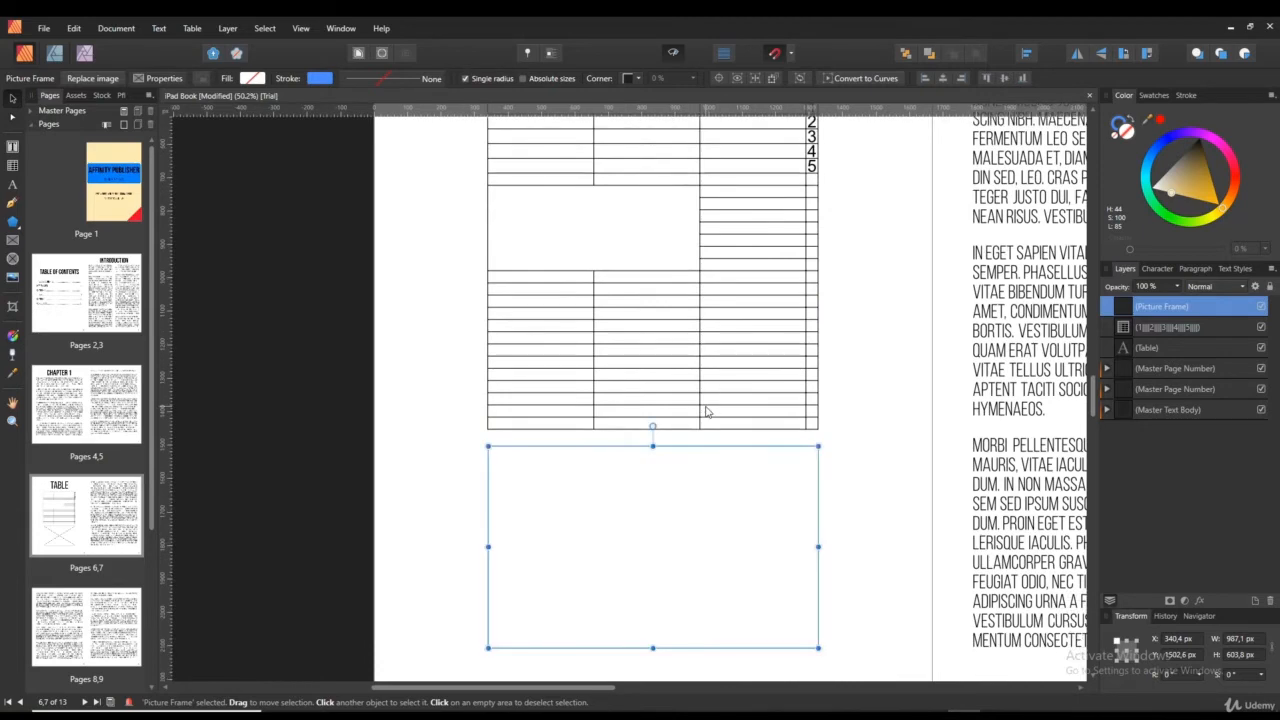
pyautogui.scroll(-3, 720, 405)
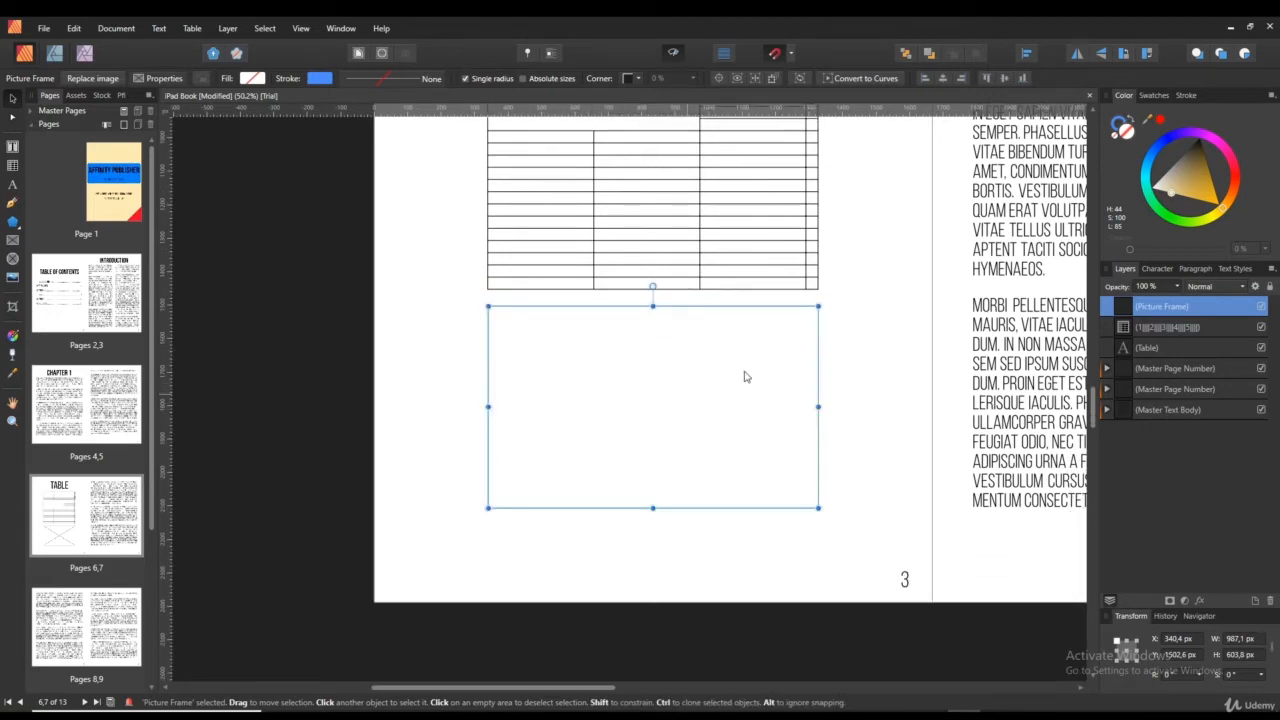
pyautogui.hscroll(3, 800, 360)
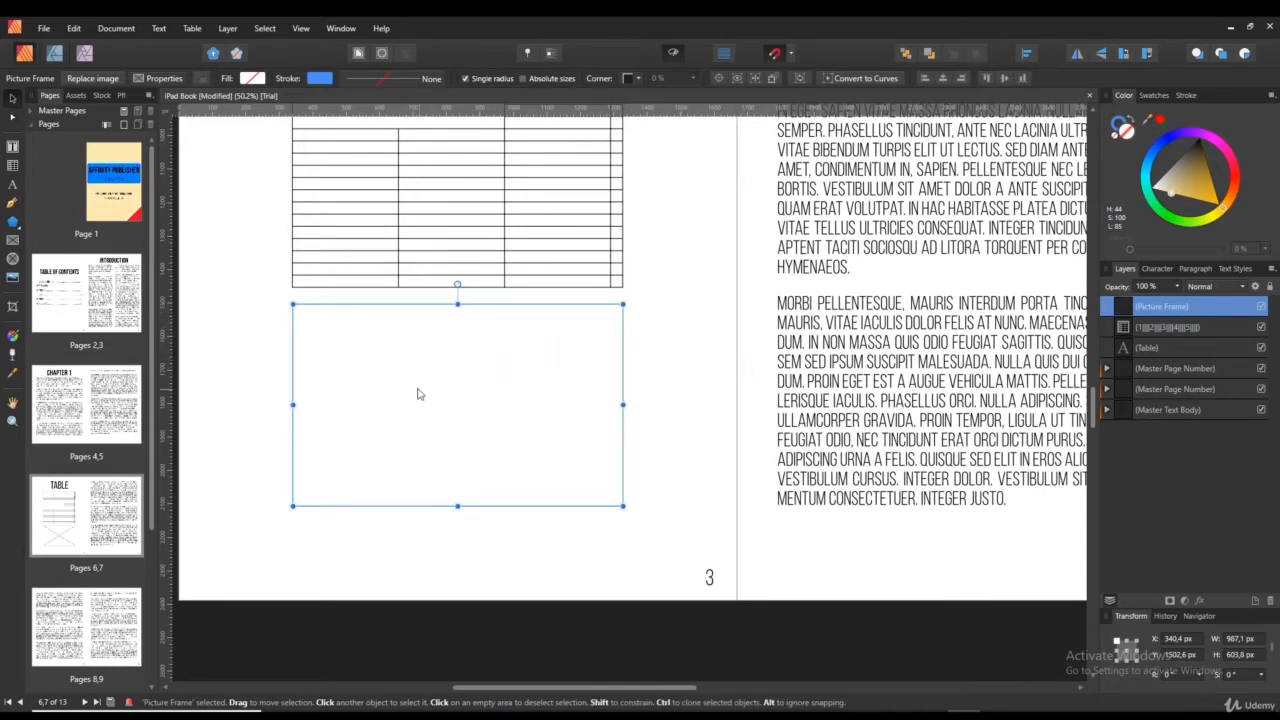
pyautogui.moveTo(409, 390); pyautogui.dragTo(509, 396)
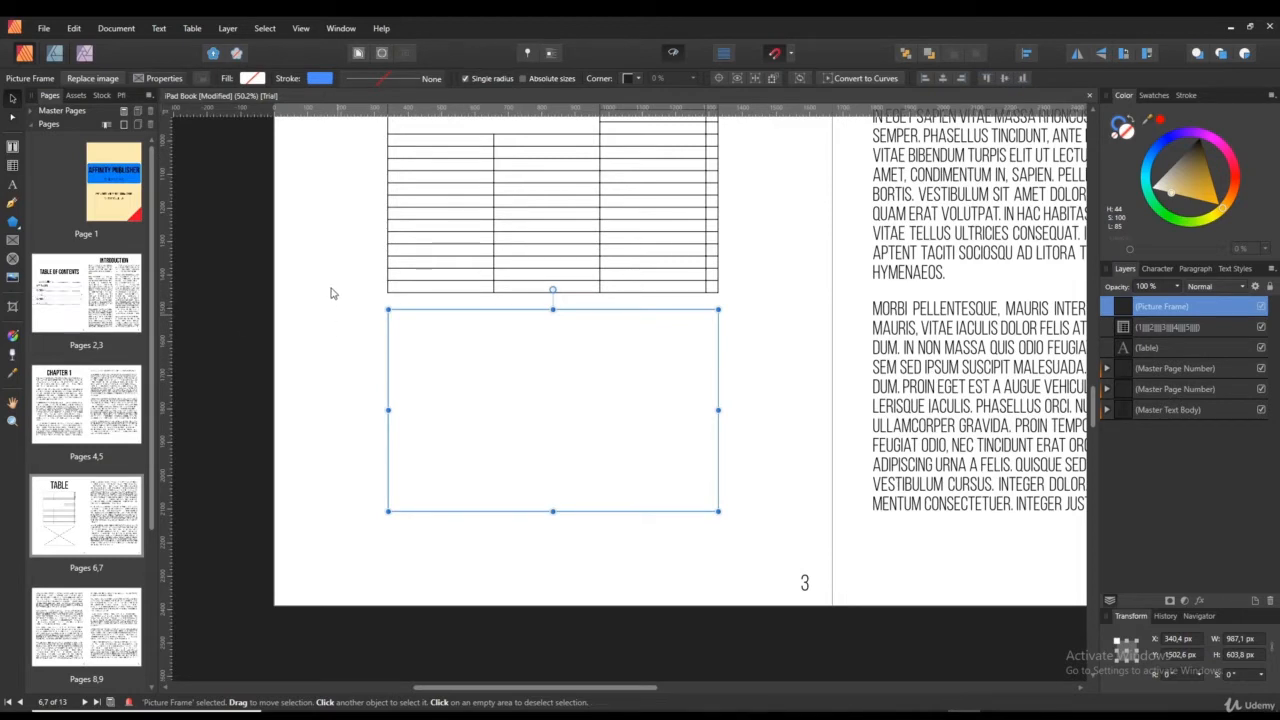
pyautogui.click(102, 95)
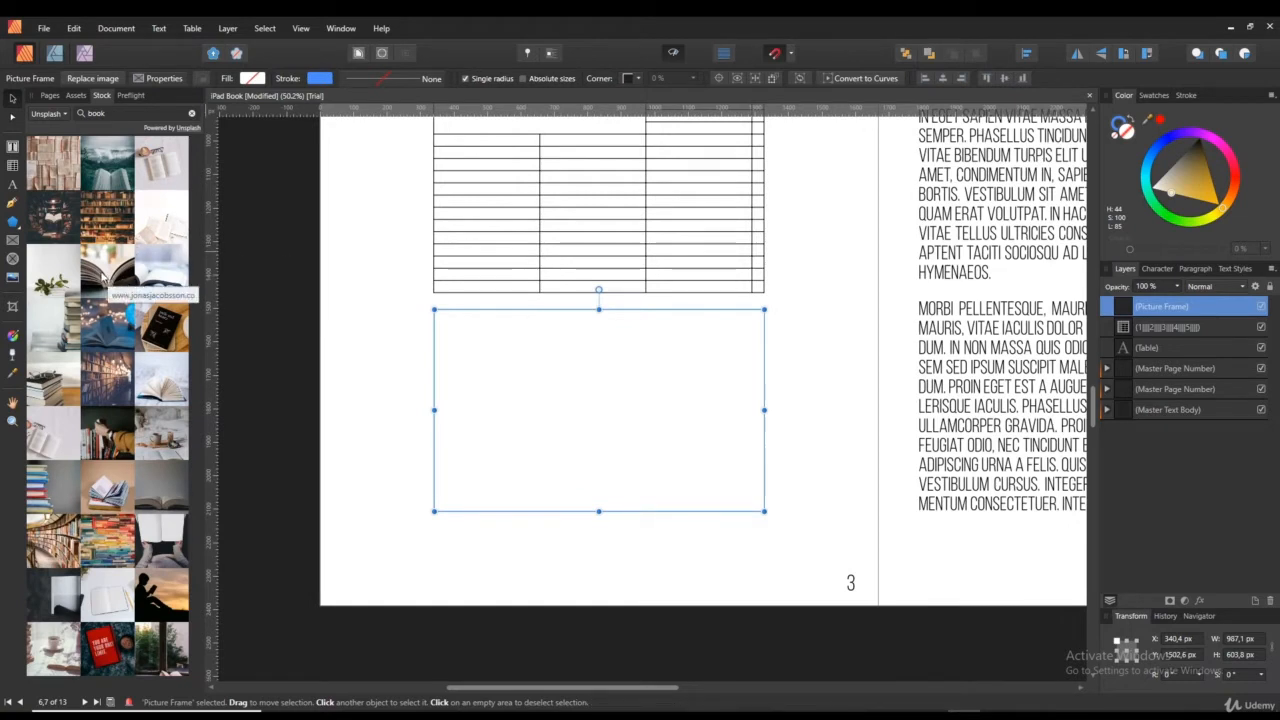
pyautogui.moveTo(105, 280); pyautogui.dragTo(555, 382)
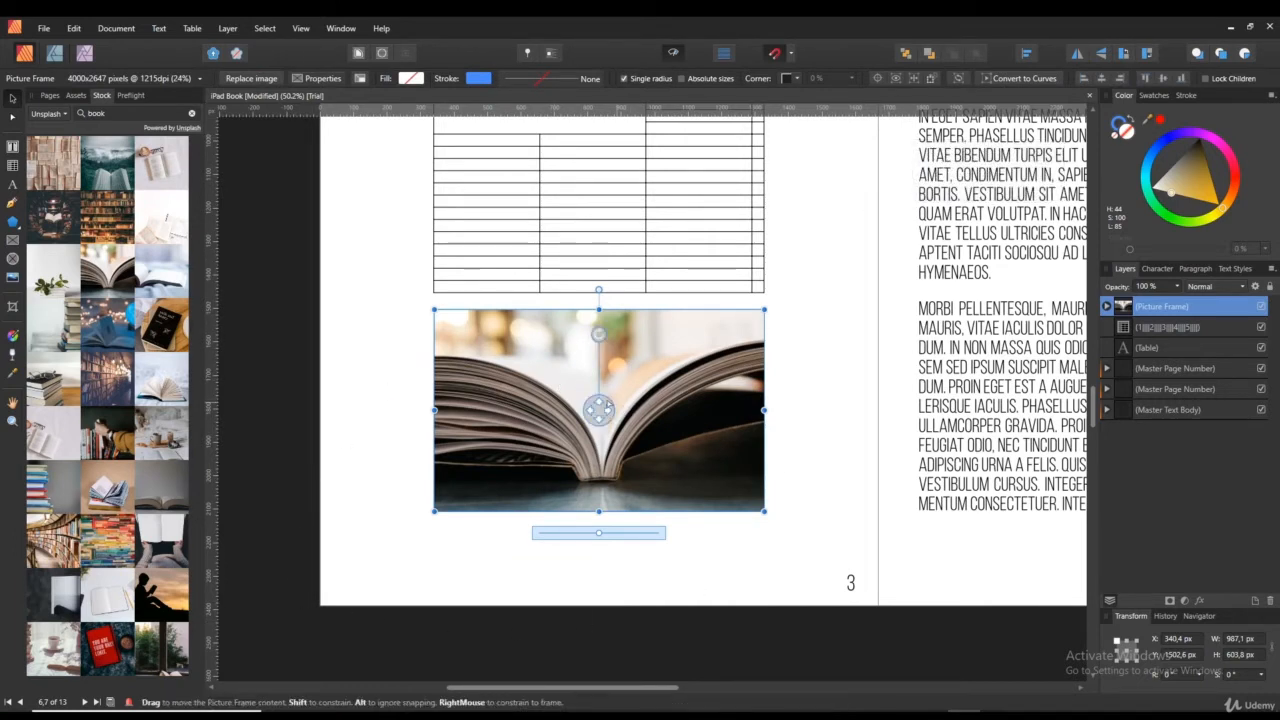
# Step: Scale the book photo to 35% within its frame and slightly reposition both the photo and the frame
pyautogui.moveTo(600, 414); pyautogui.dragTo(645, 450)
pyautogui.hotkey('ctrl', 'z')
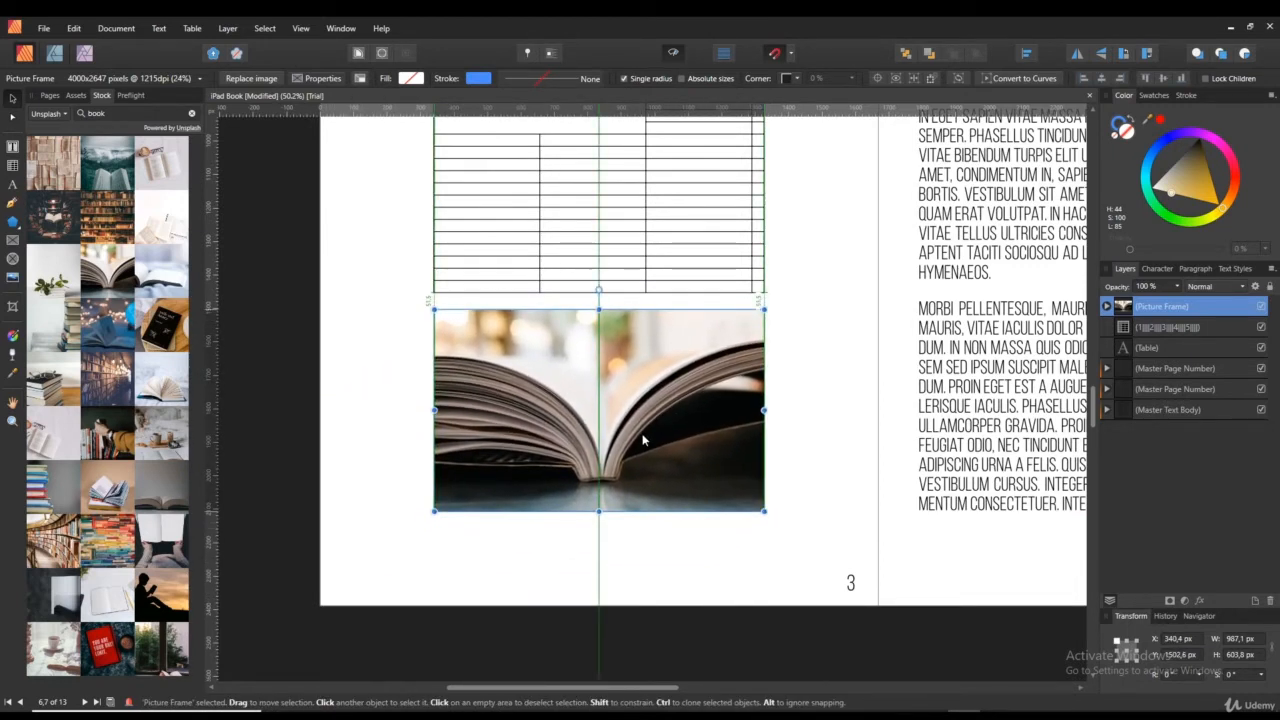
pyautogui.moveTo(598, 412)
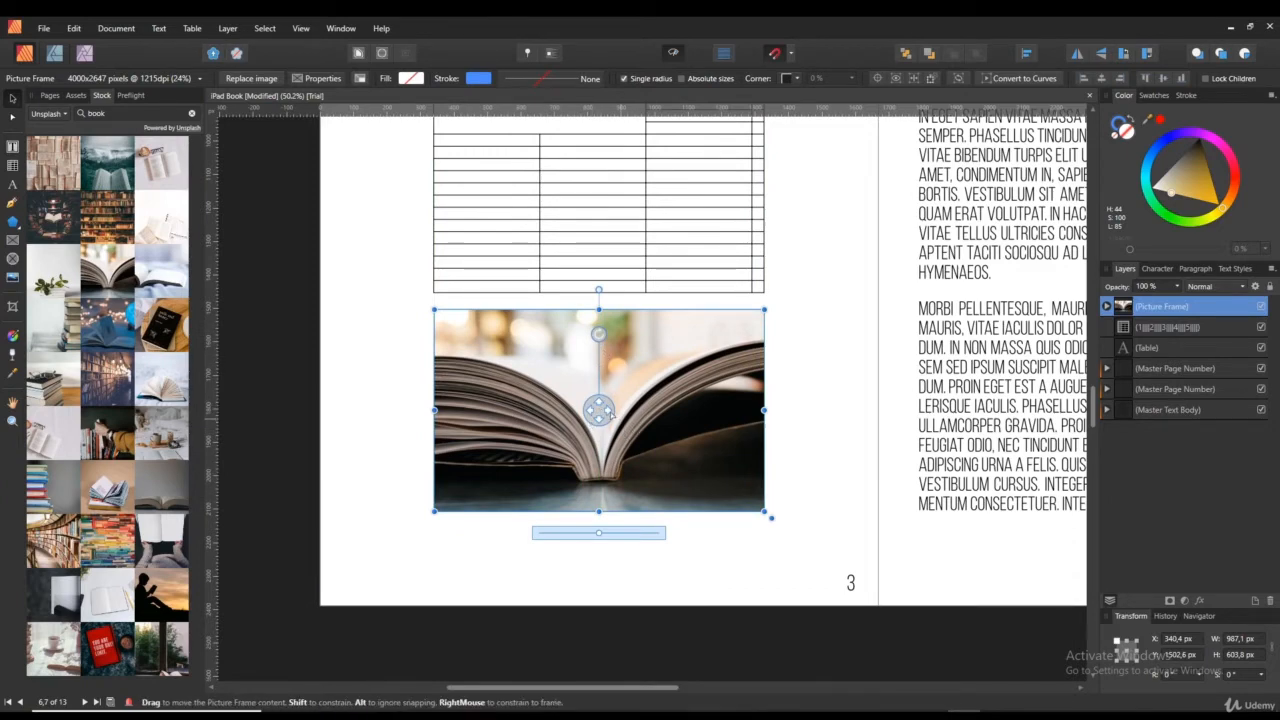
pyautogui.moveTo(599, 532)
pyautogui.mouseDown()
pyautogui.moveTo(586, 534)
pyautogui.moveTo(633, 532)
pyautogui.moveTo(606, 533)
pyautogui.mouseUp()
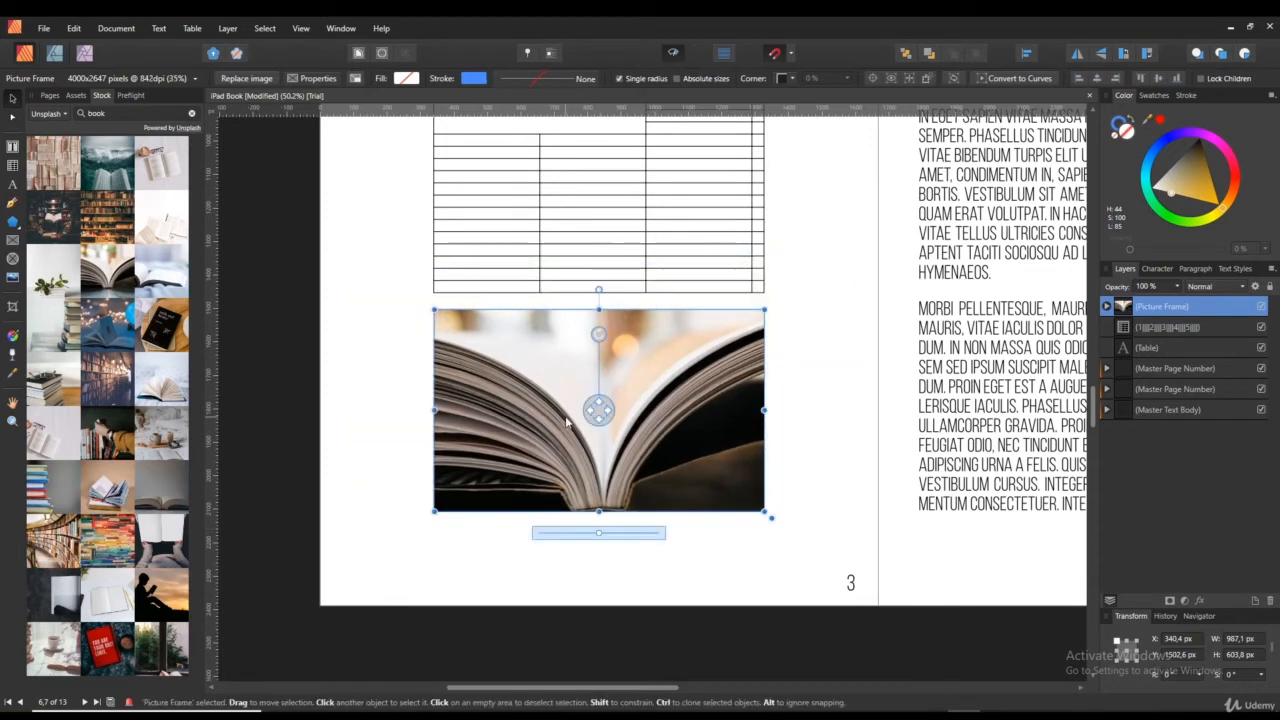
pyautogui.moveTo(672, 421)
pyautogui.mouseDown()
pyautogui.moveTo(655, 438)
pyautogui.moveTo(686, 430)
pyautogui.mouseUp()
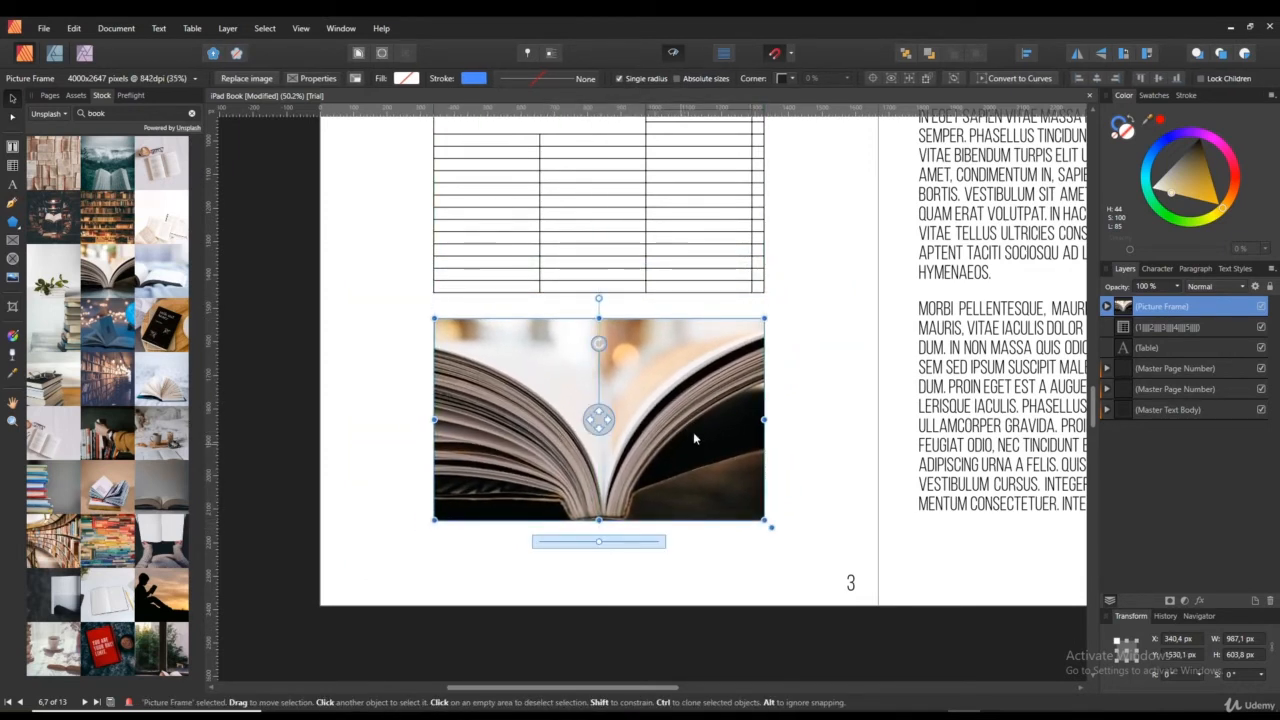
pyautogui.moveTo(608, 431); pyautogui.dragTo(596, 404)
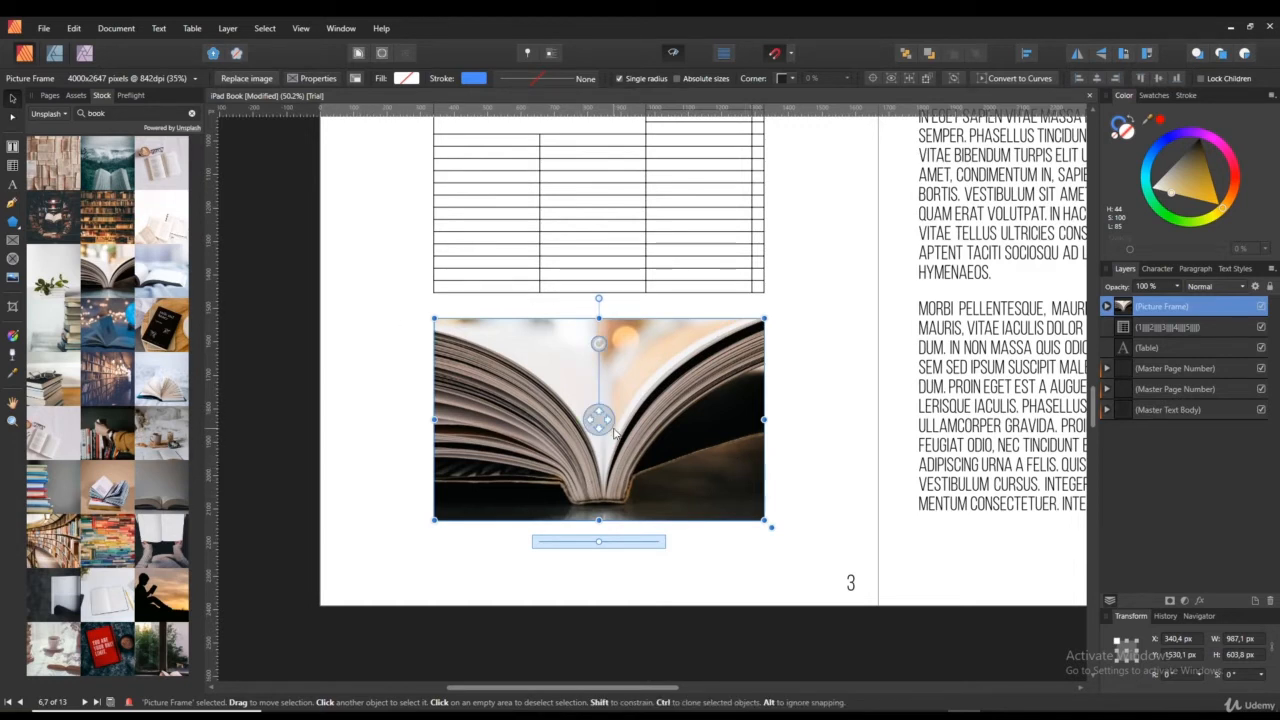
# Step: Delete the picture frame containing the book photo from below the table
pyautogui.click(820, 424)
pyautogui.click(700, 376)
pyautogui.press('Delete')
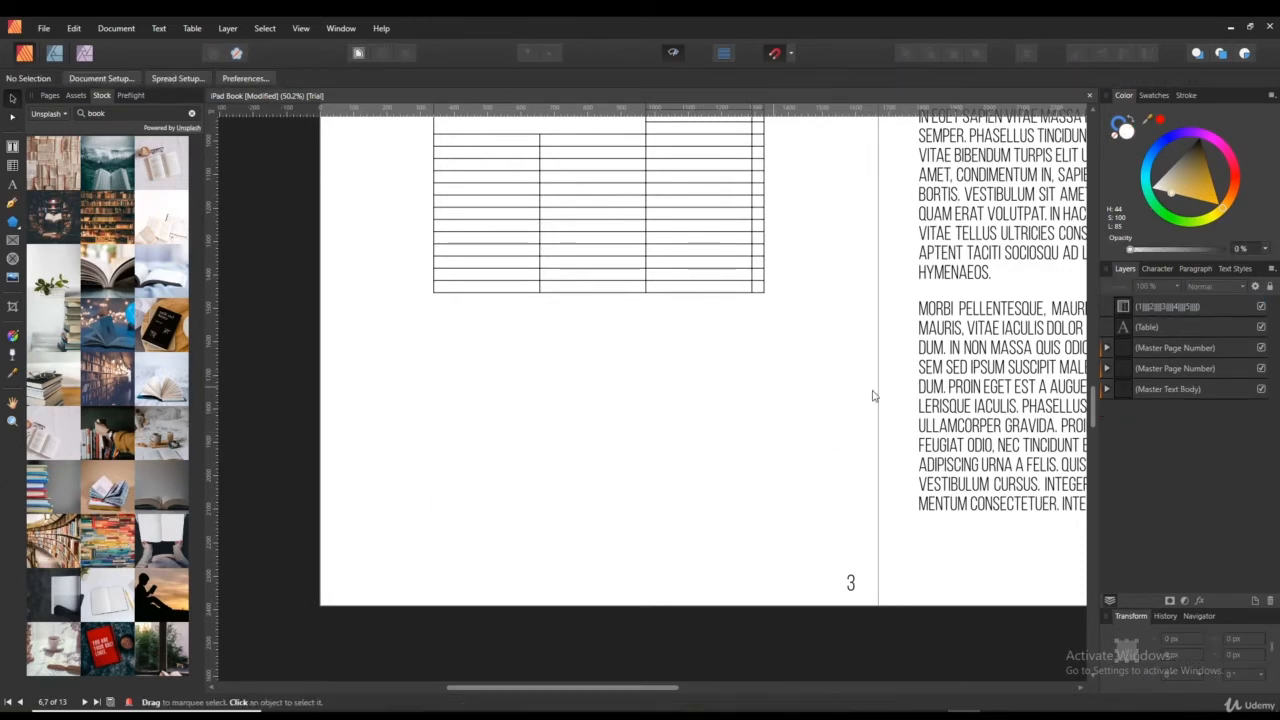
# Step: Draw a donut shape about 639 px in diameter in the blank area below the table and centre it under the table
pyautogui.click(13, 224)
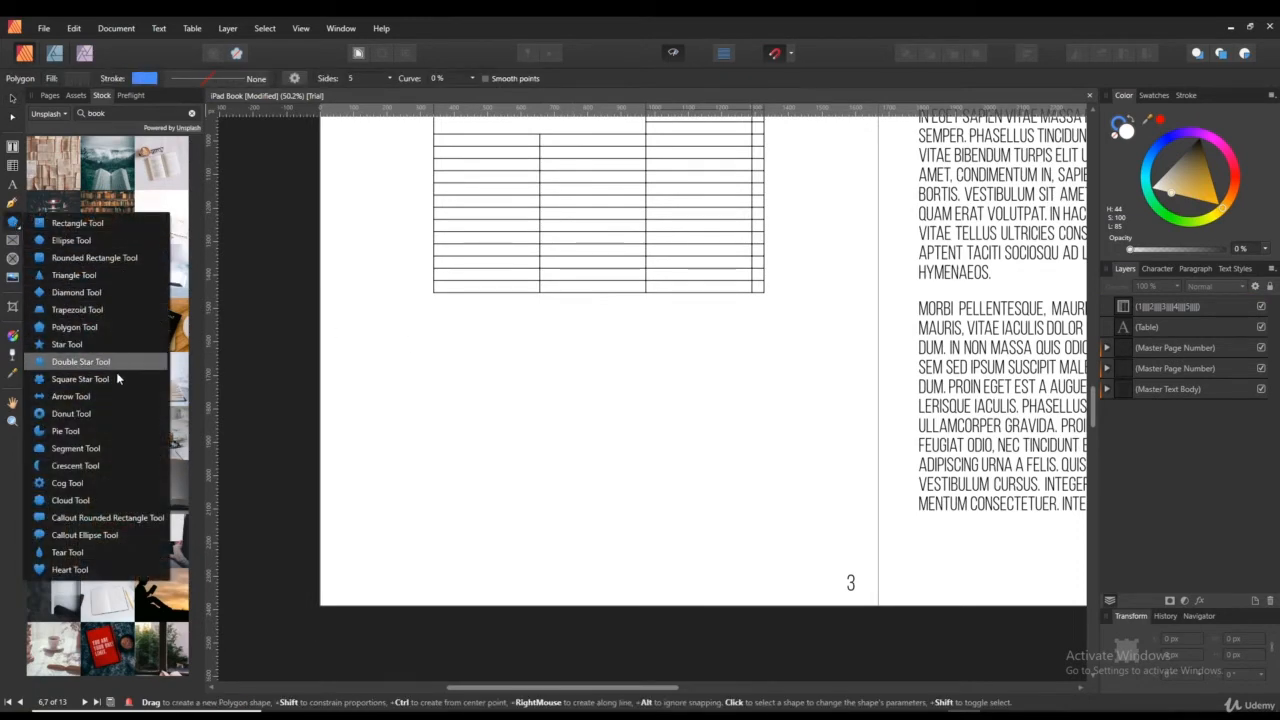
pyautogui.click(107, 414)
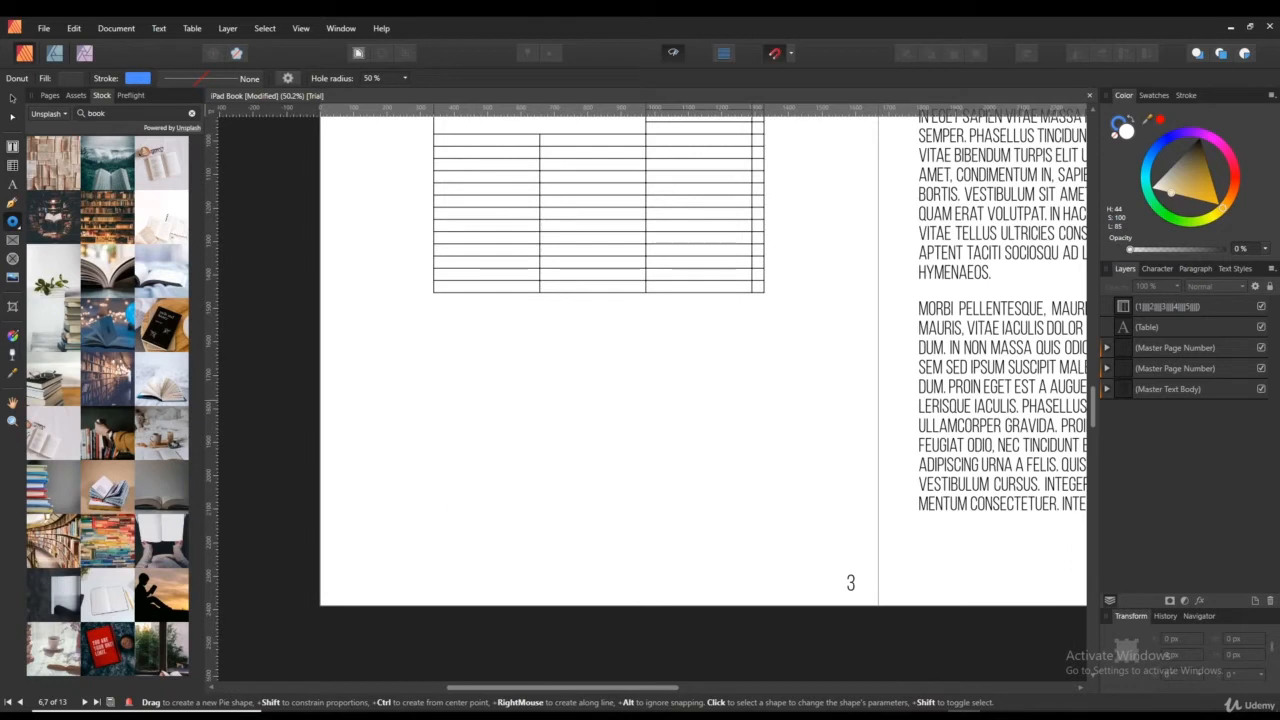
pyautogui.moveTo(502, 514); pyautogui.dragTo(737, 324)
pyautogui.click(12, 98)
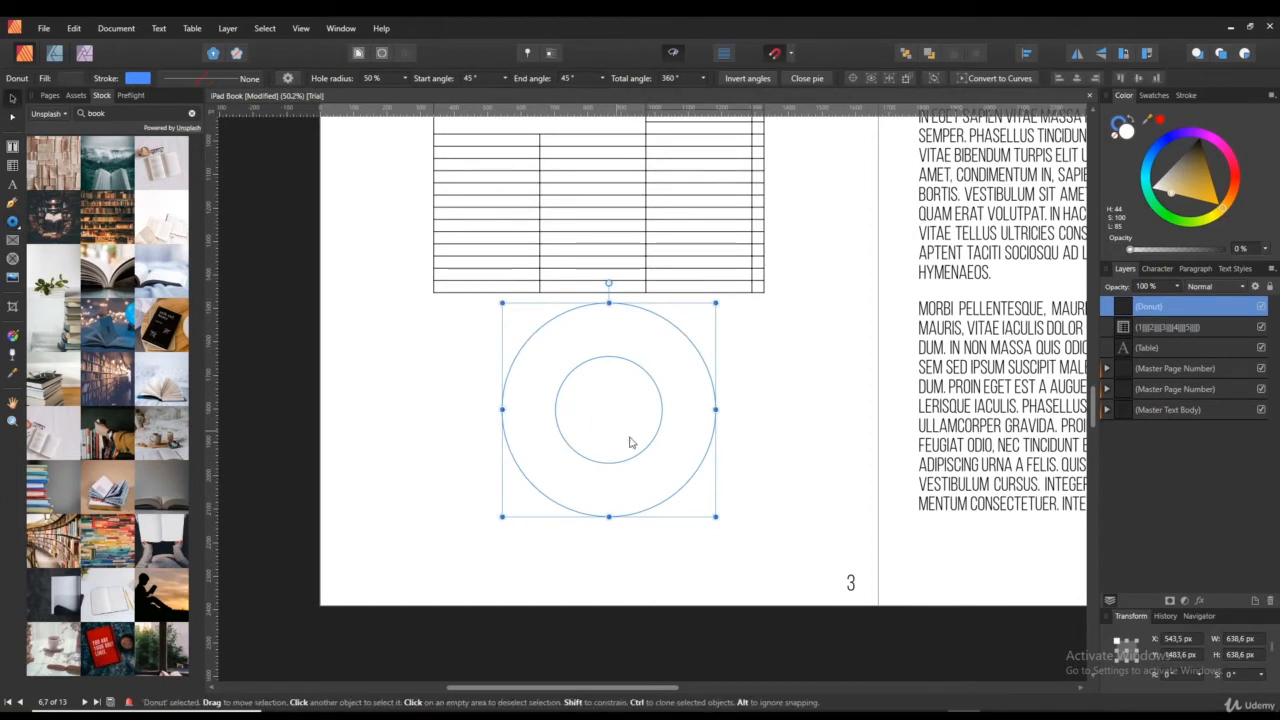
pyautogui.moveTo(631, 440); pyautogui.dragTo(612, 438)
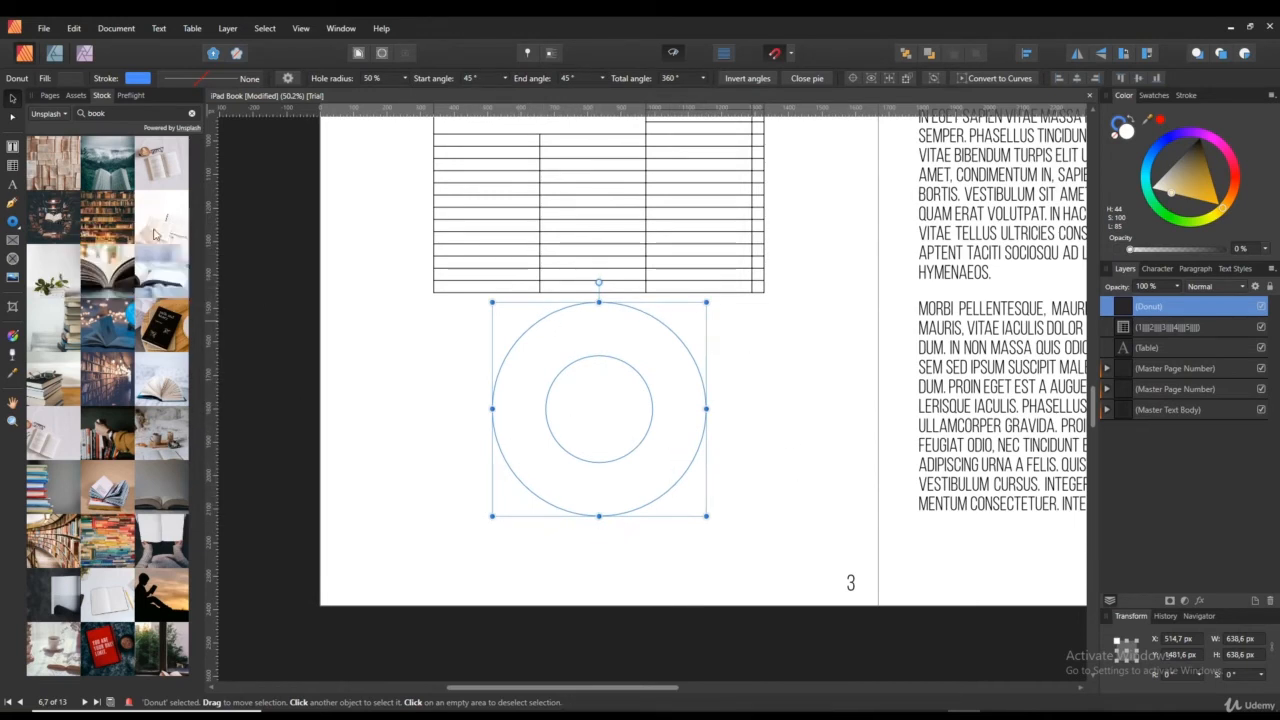
# Step: Convert the donut below the table to a text frame and fill it with filler text
pyautogui.rightClick(524, 384)
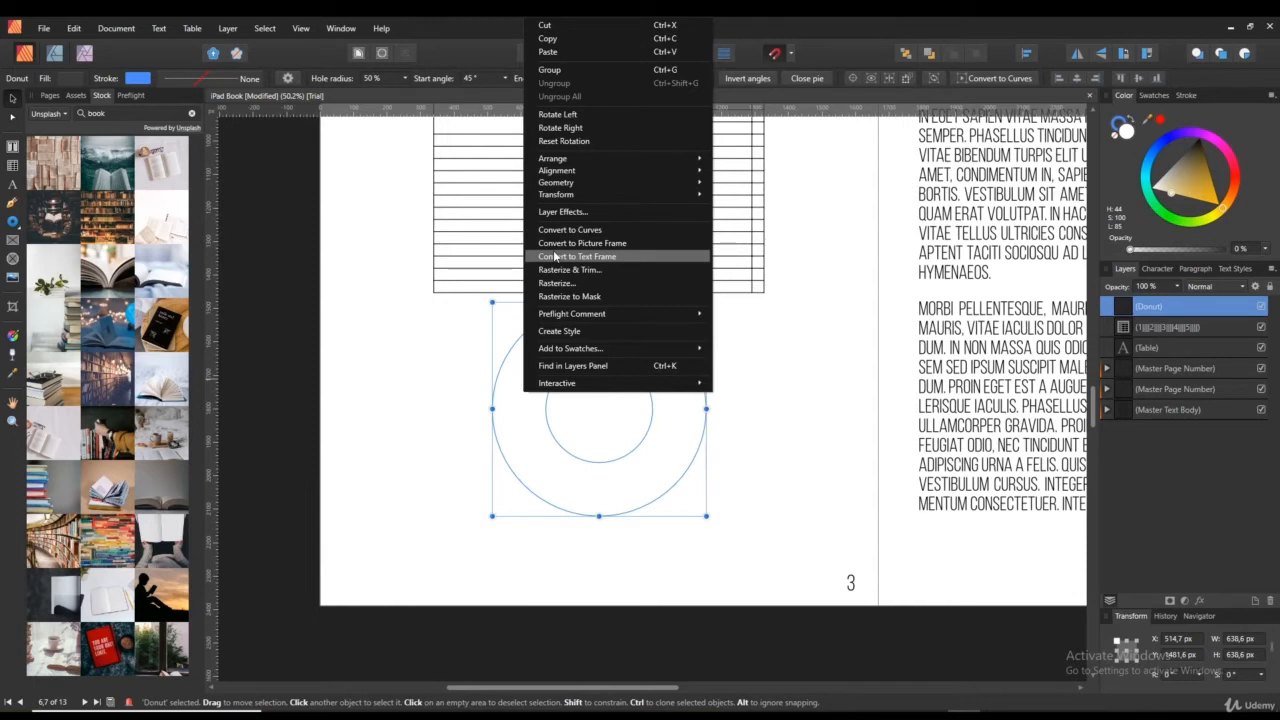
pyautogui.click(611, 259)
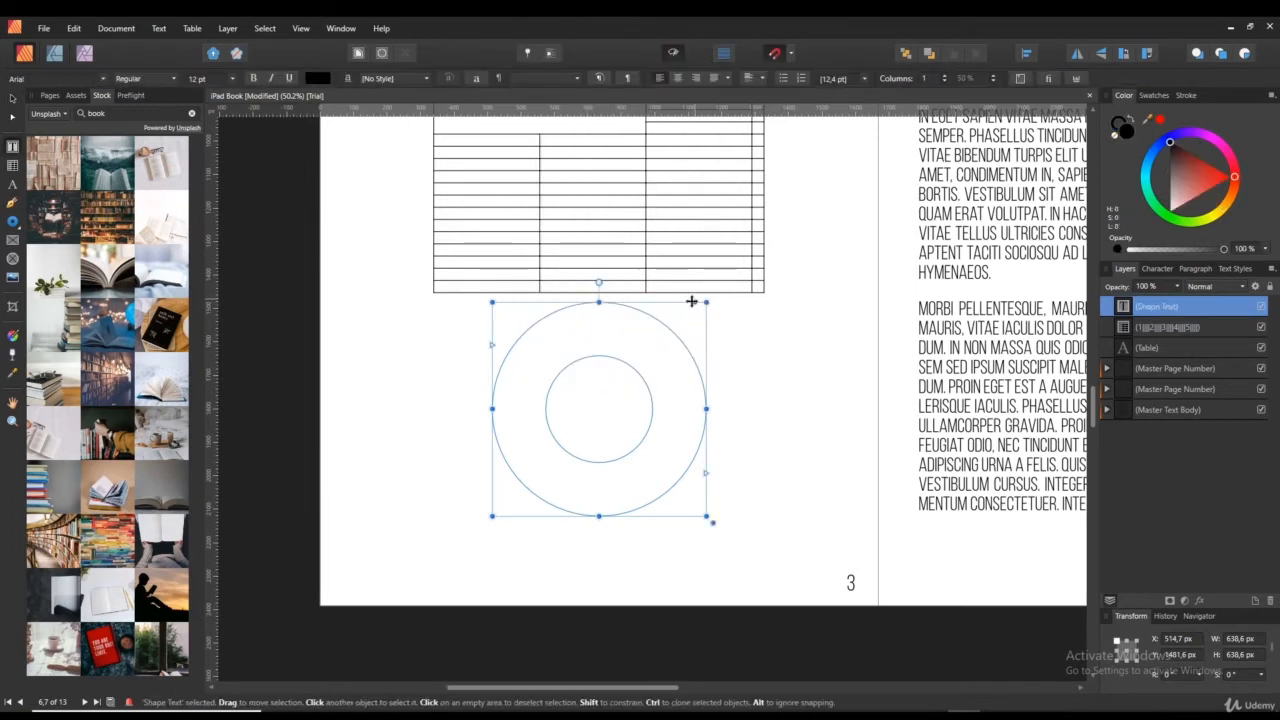
pyautogui.rightClick(603, 319)
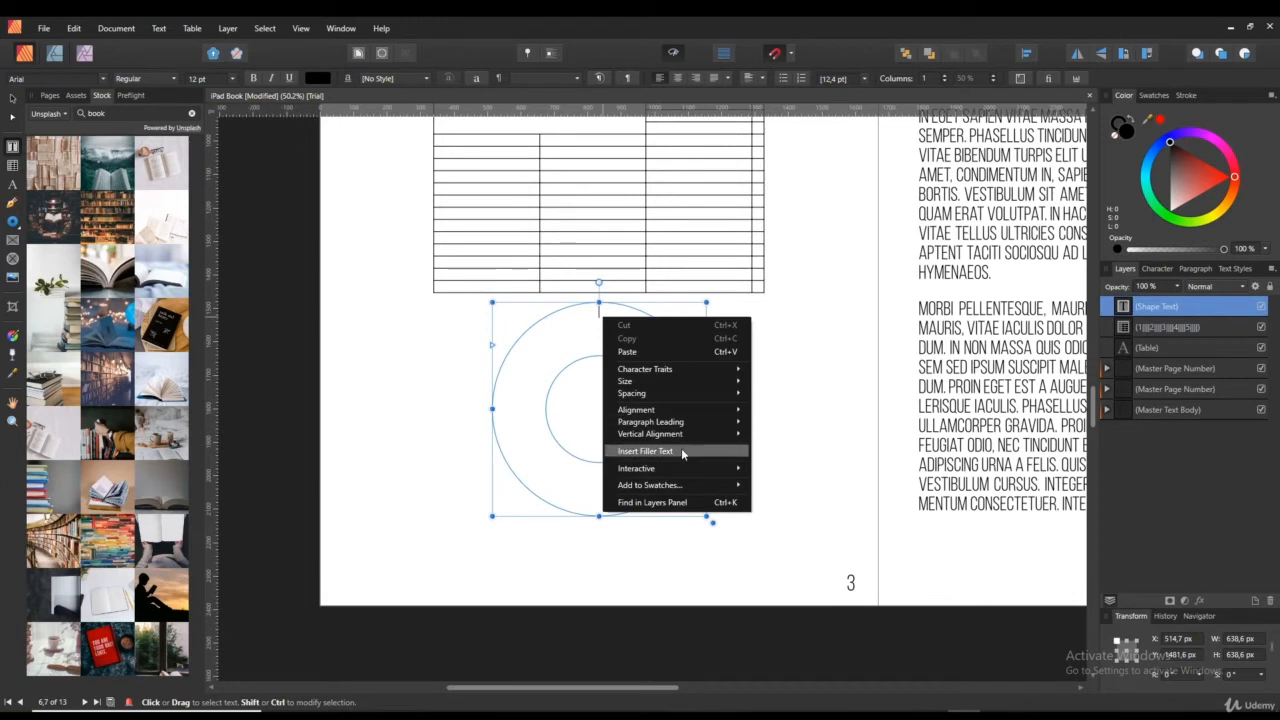
pyautogui.click(645, 451)
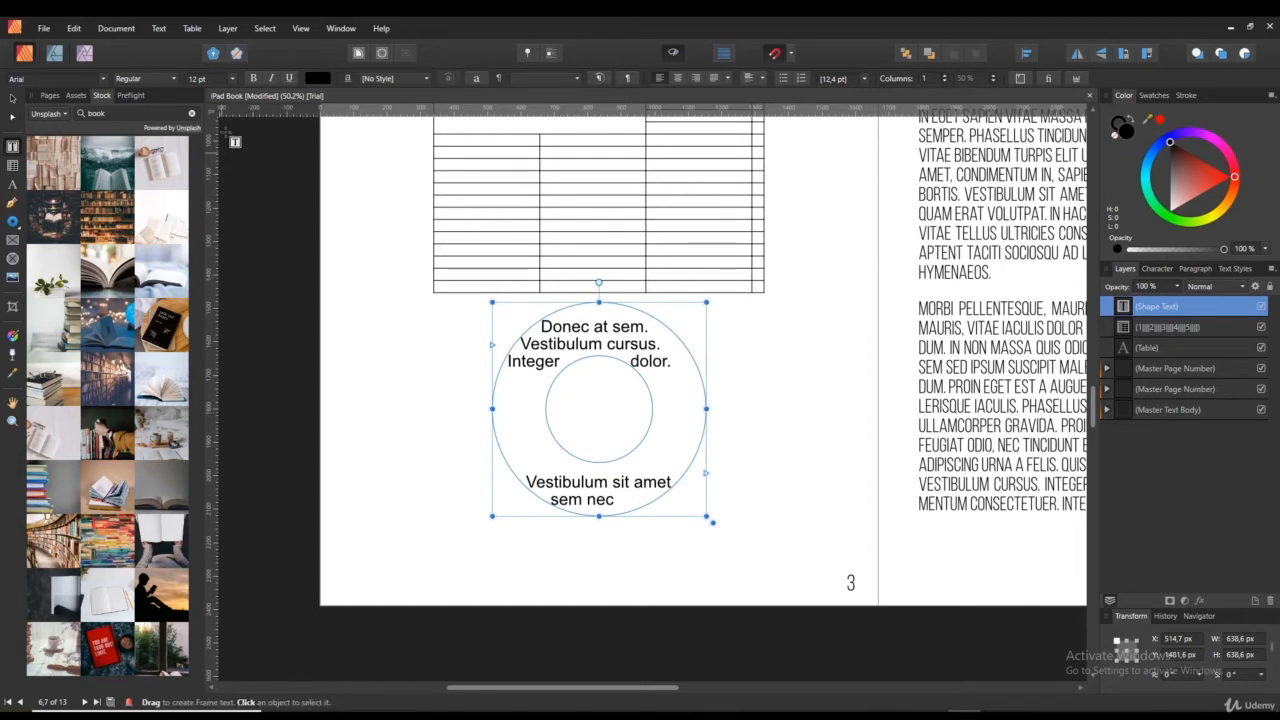
pyautogui.press('Escape')
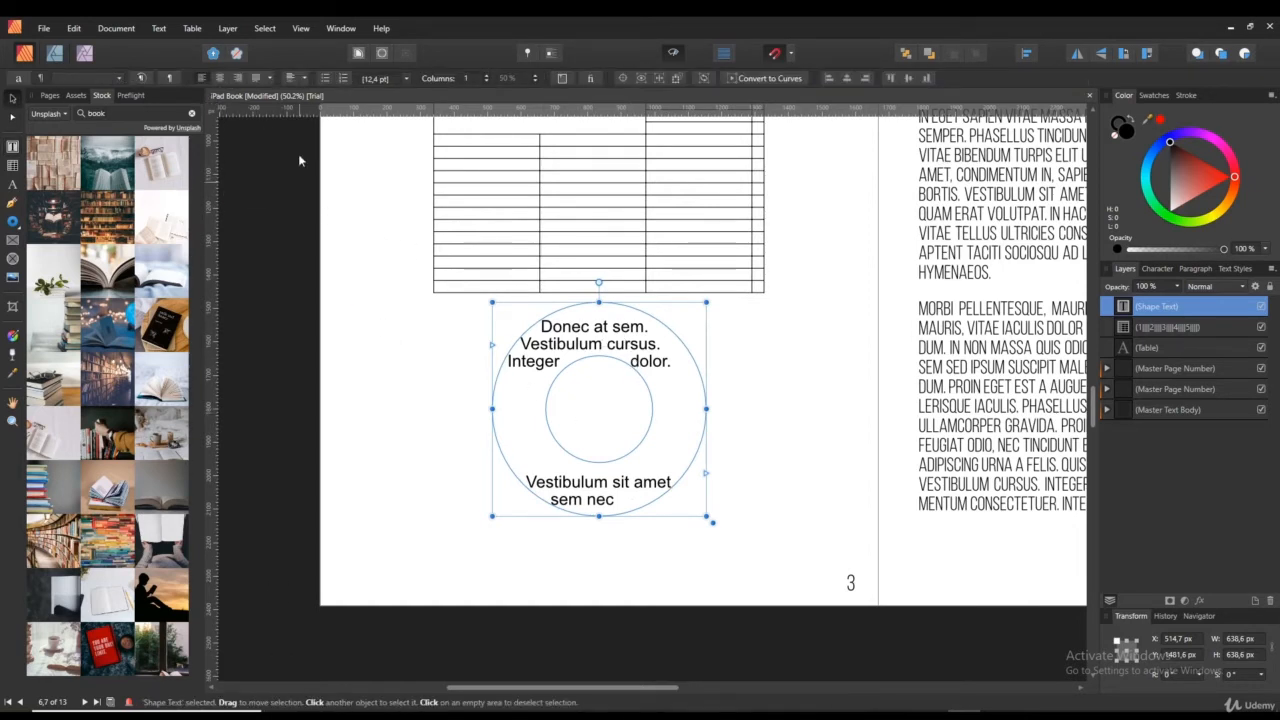
# Step: Preview other leading values for the donut's text, then undo the filler text and the text-frame conversion
pyautogui.click(407, 78)
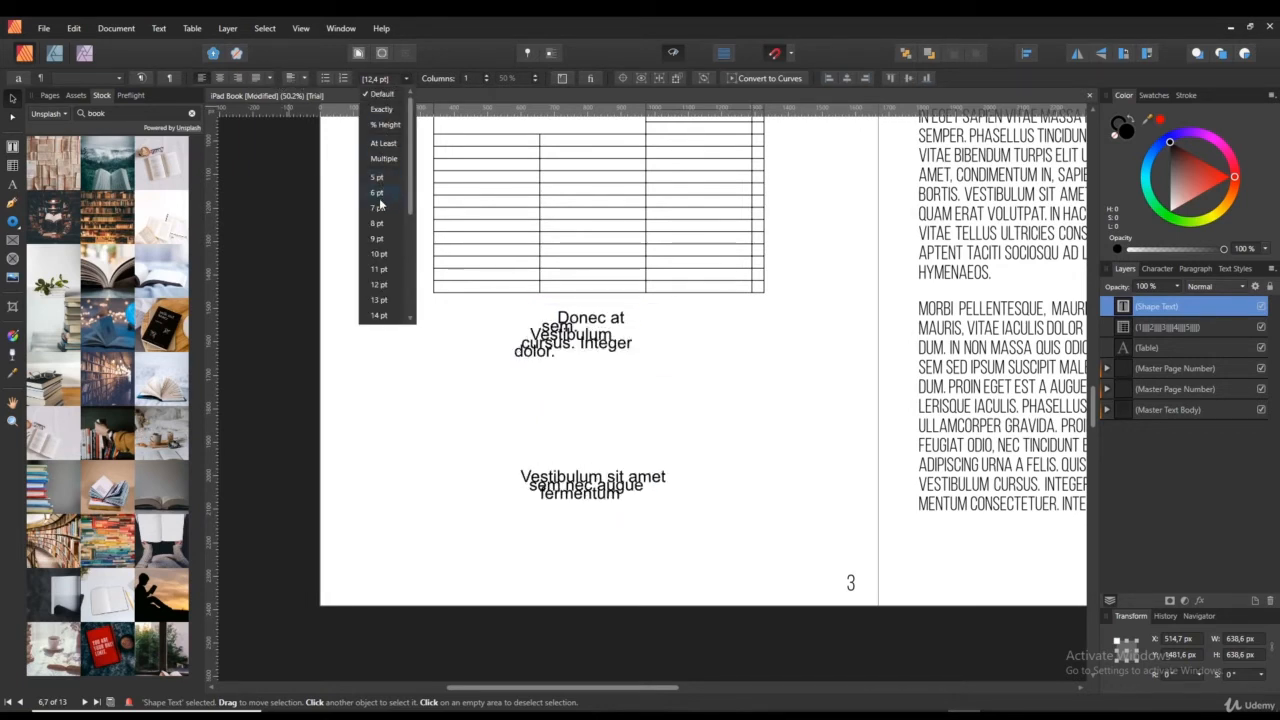
pyautogui.click(822, 378)
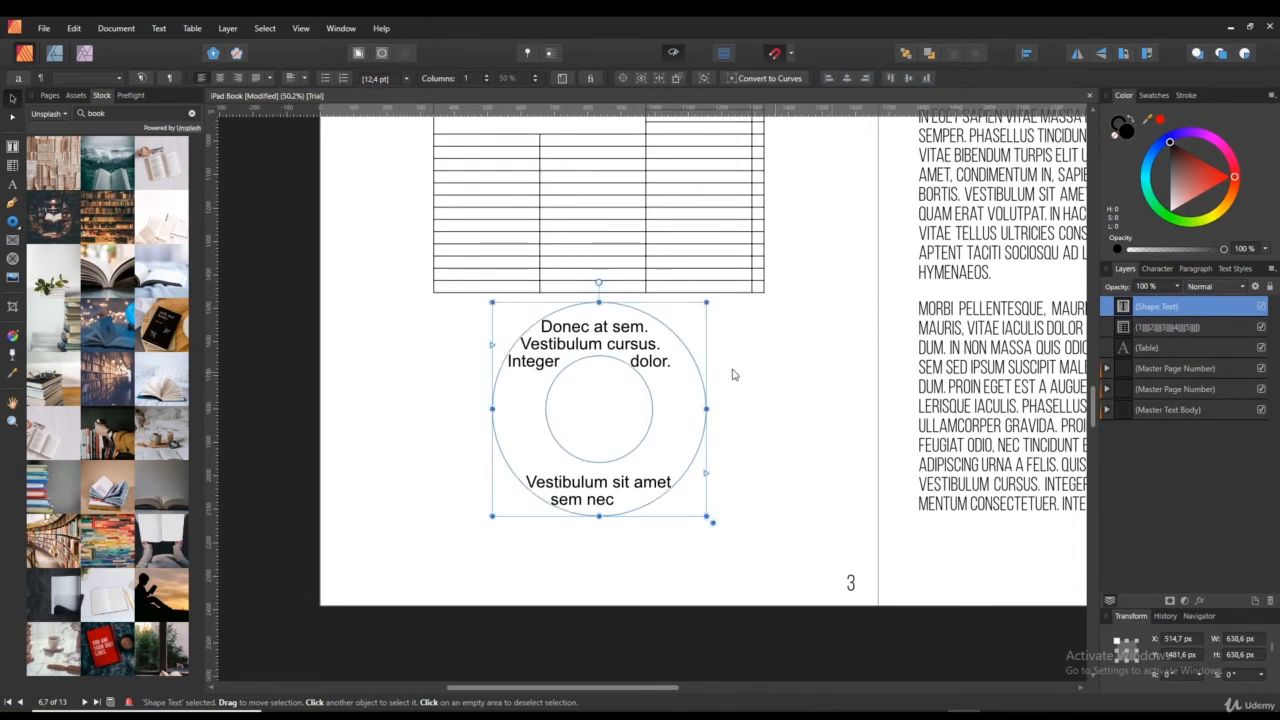
pyautogui.rightClick(643, 411)
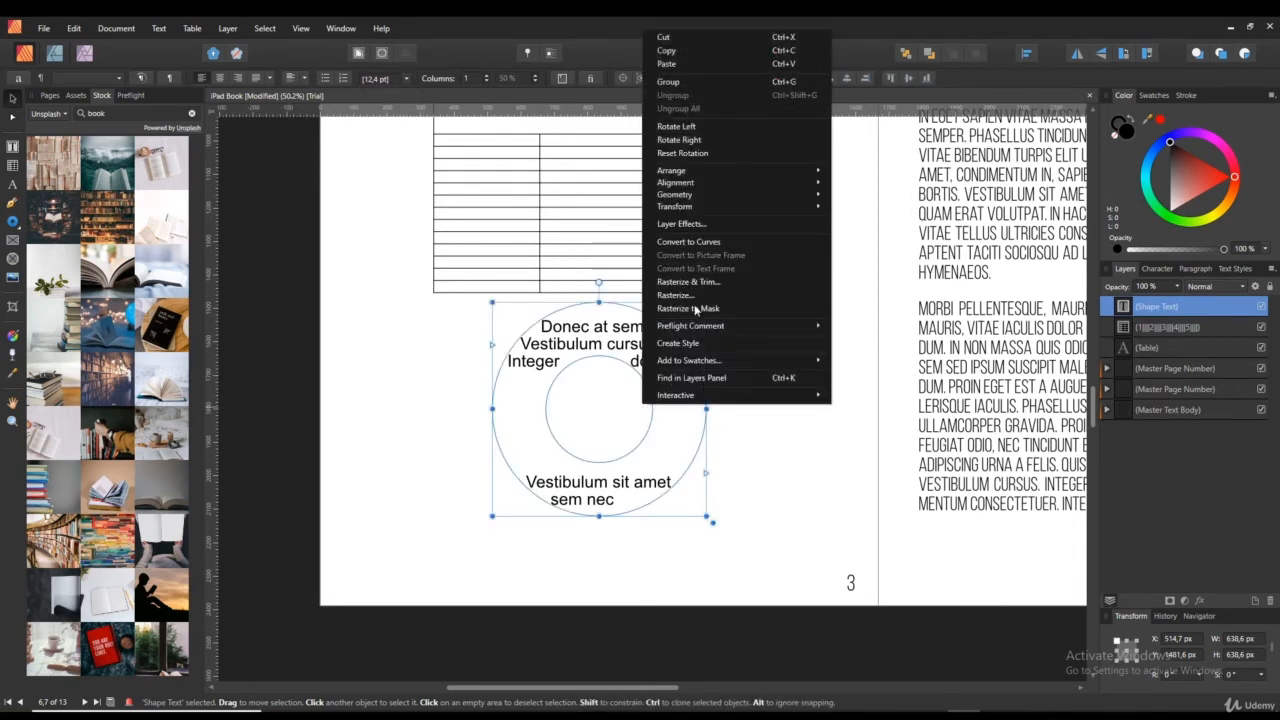
pyautogui.click(858, 453)
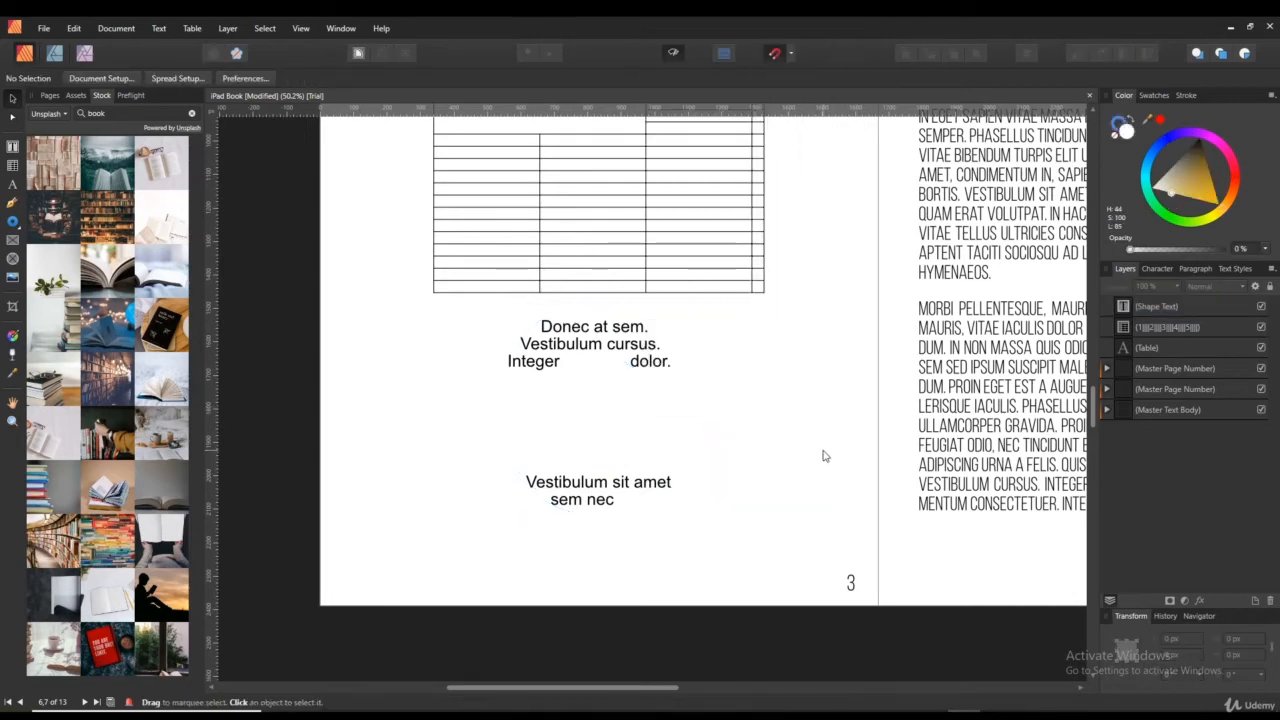
pyautogui.click(686, 409)
pyautogui.rightClick(685, 409)
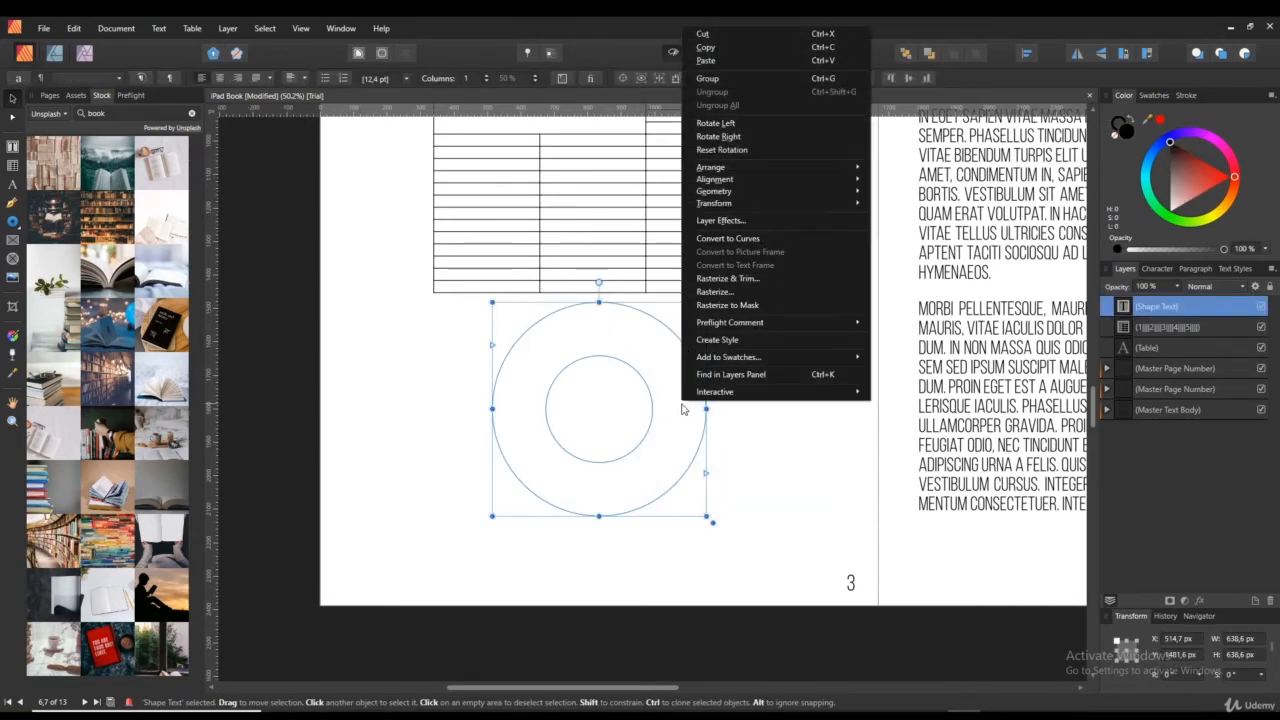
pyautogui.click(690, 470)
pyautogui.click(671, 443)
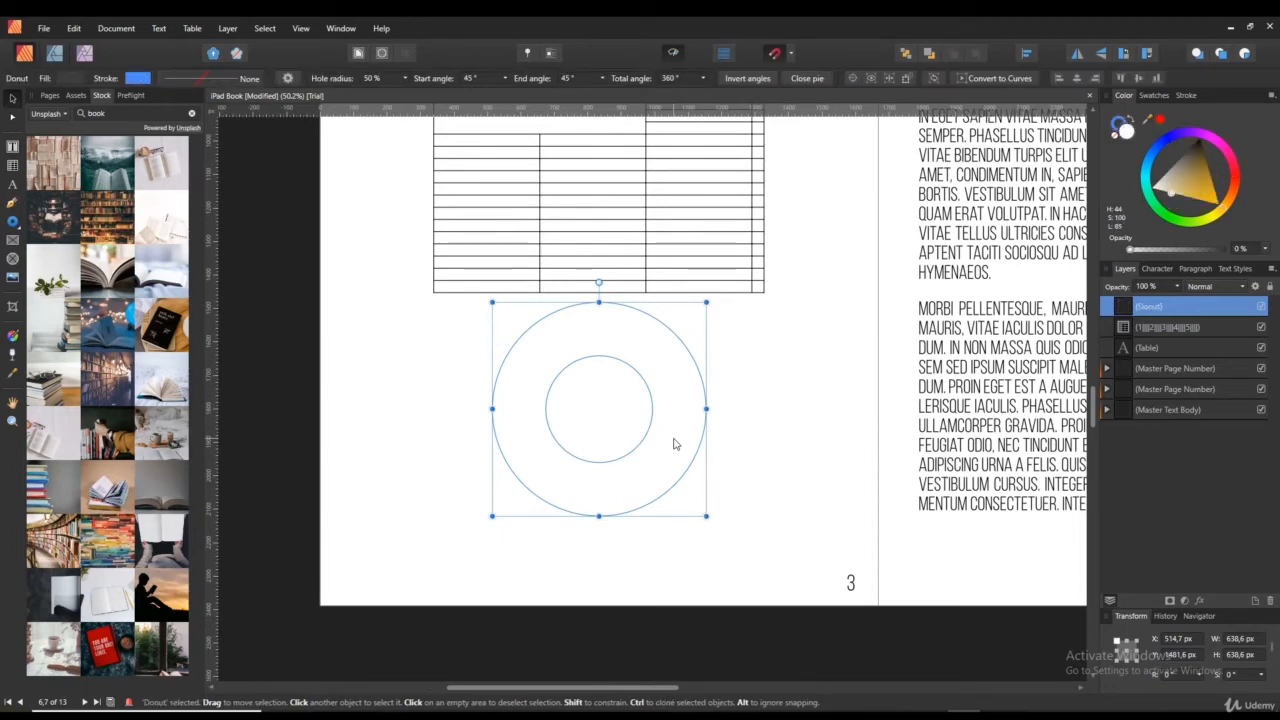
# Step: Convert the donut to a picture frame and fill it with the open-book photo from the stock results
pyautogui.rightClick(674, 444)
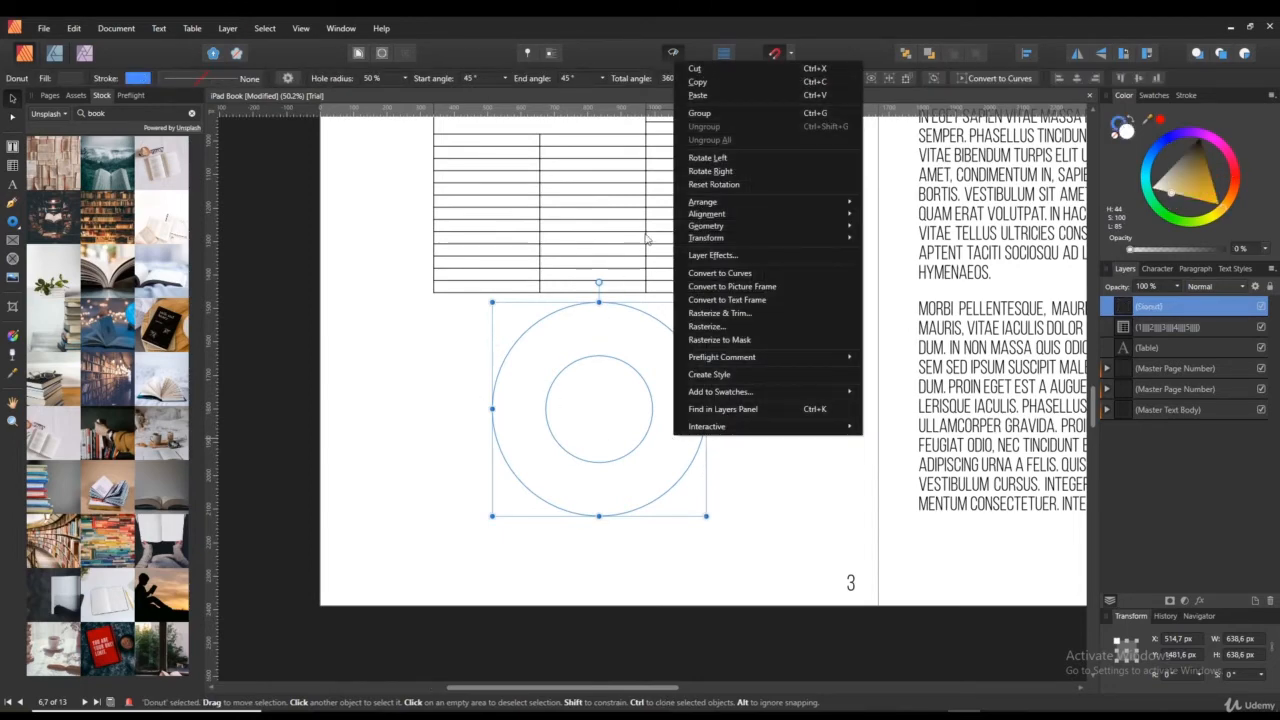
pyautogui.click(765, 286)
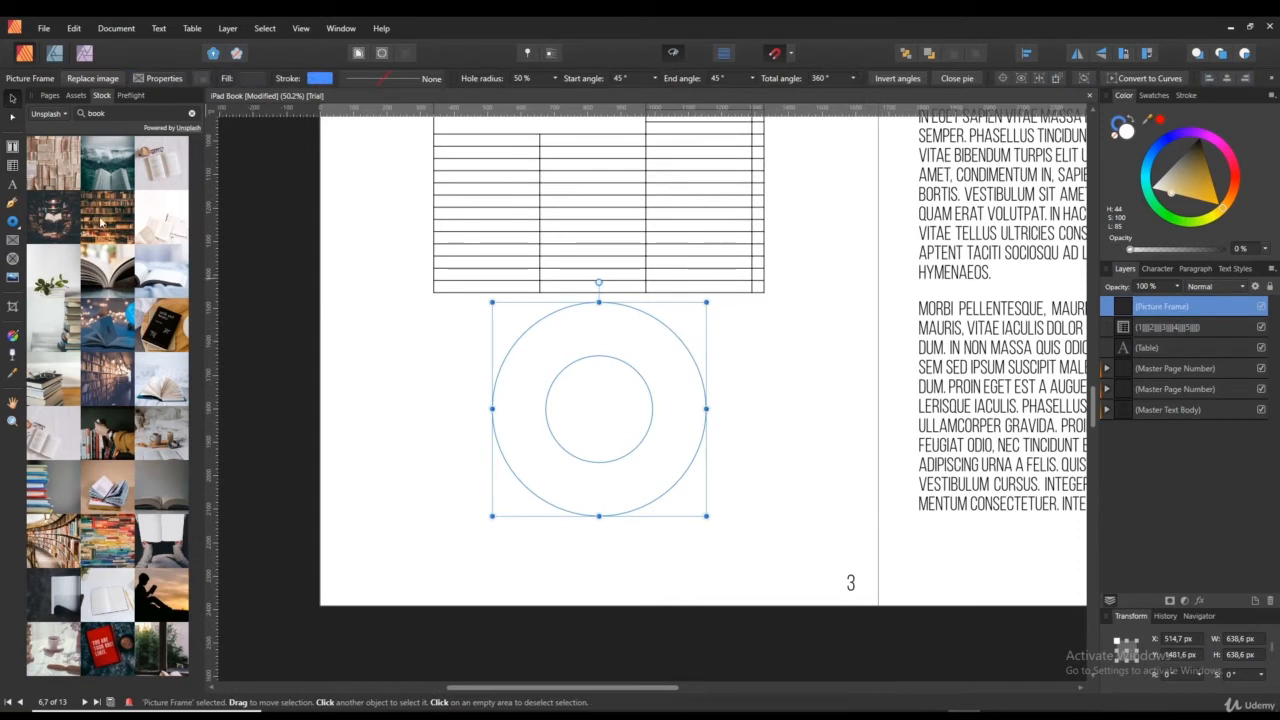
pyautogui.moveTo(129, 295); pyautogui.dragTo(601, 386)
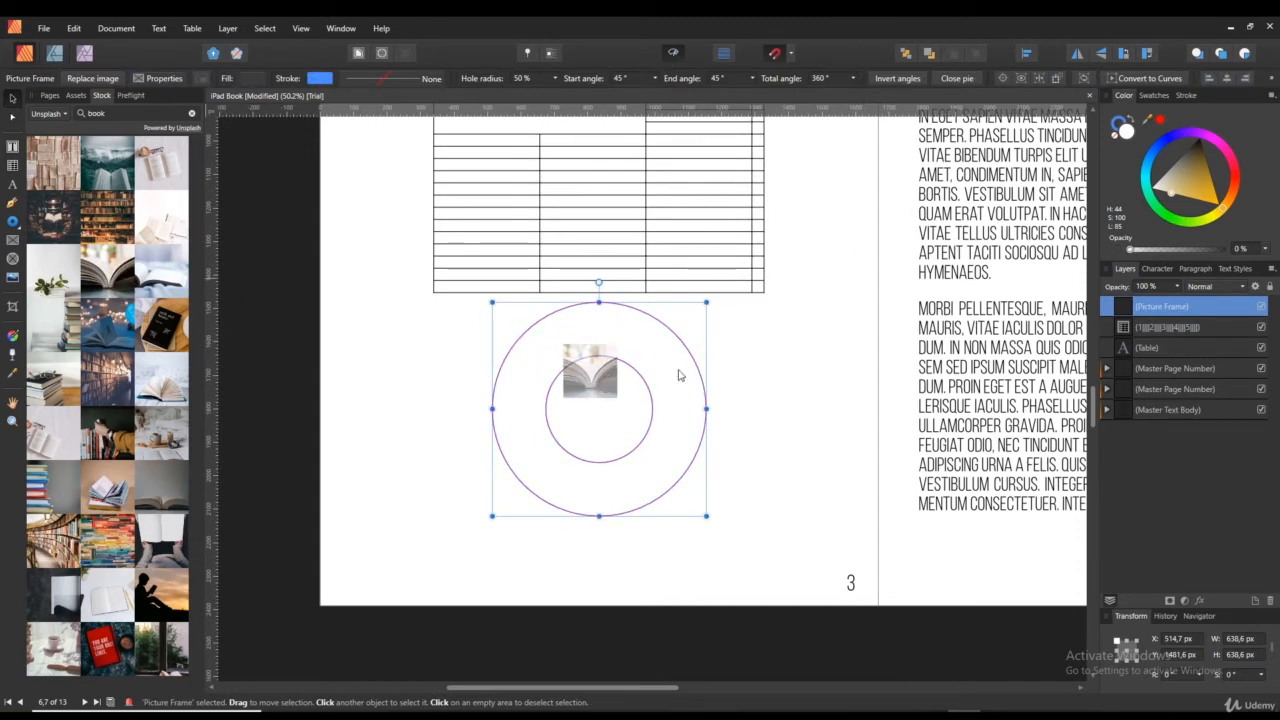
pyautogui.click(858, 490)
pyautogui.click(670, 452)
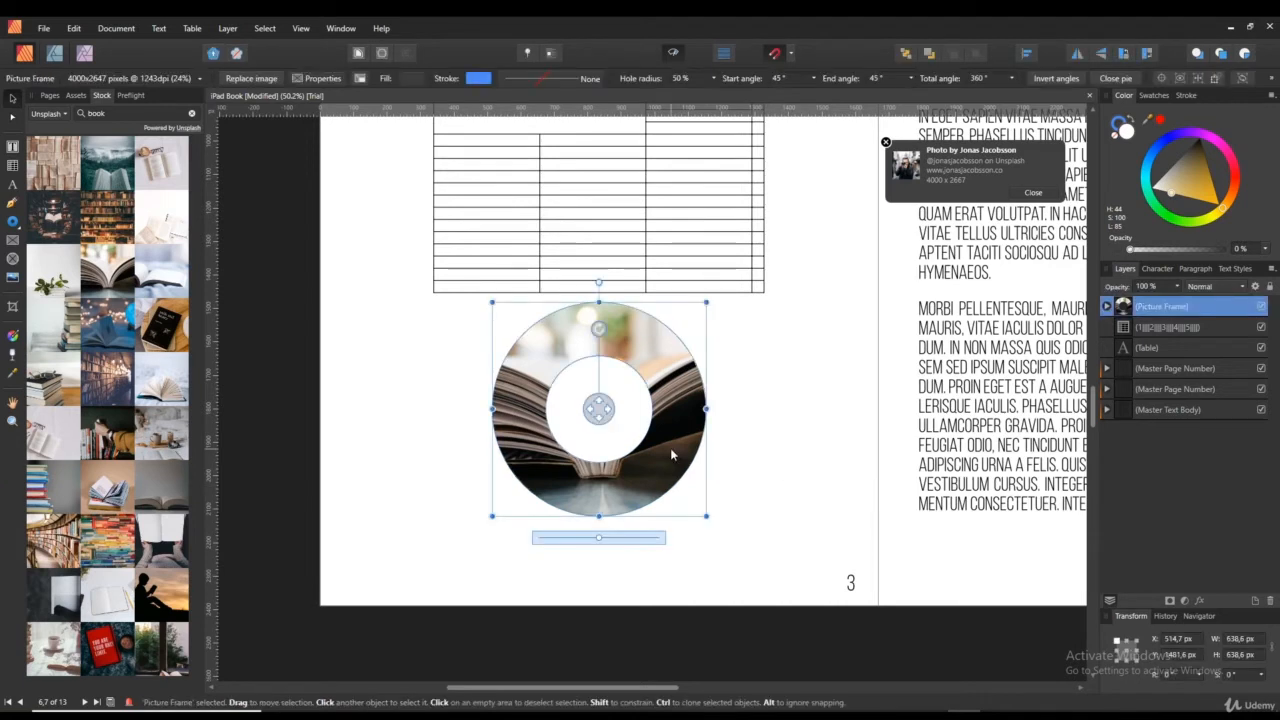
# Step: Scale the book photo to 40% inside the donut frame and reposition it so the book's spine sits below the hole
pyautogui.moveTo(599, 413); pyautogui.dragTo(599, 457)
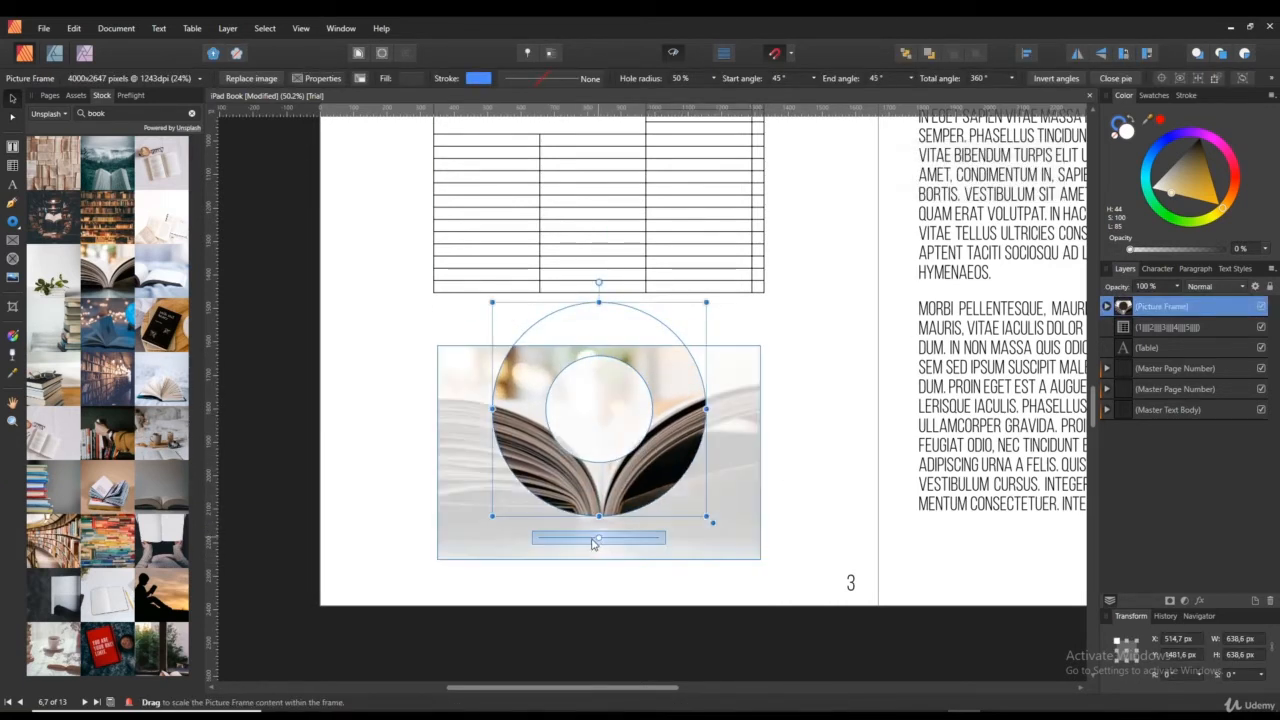
pyautogui.moveTo(594, 543); pyautogui.dragTo(650, 540)
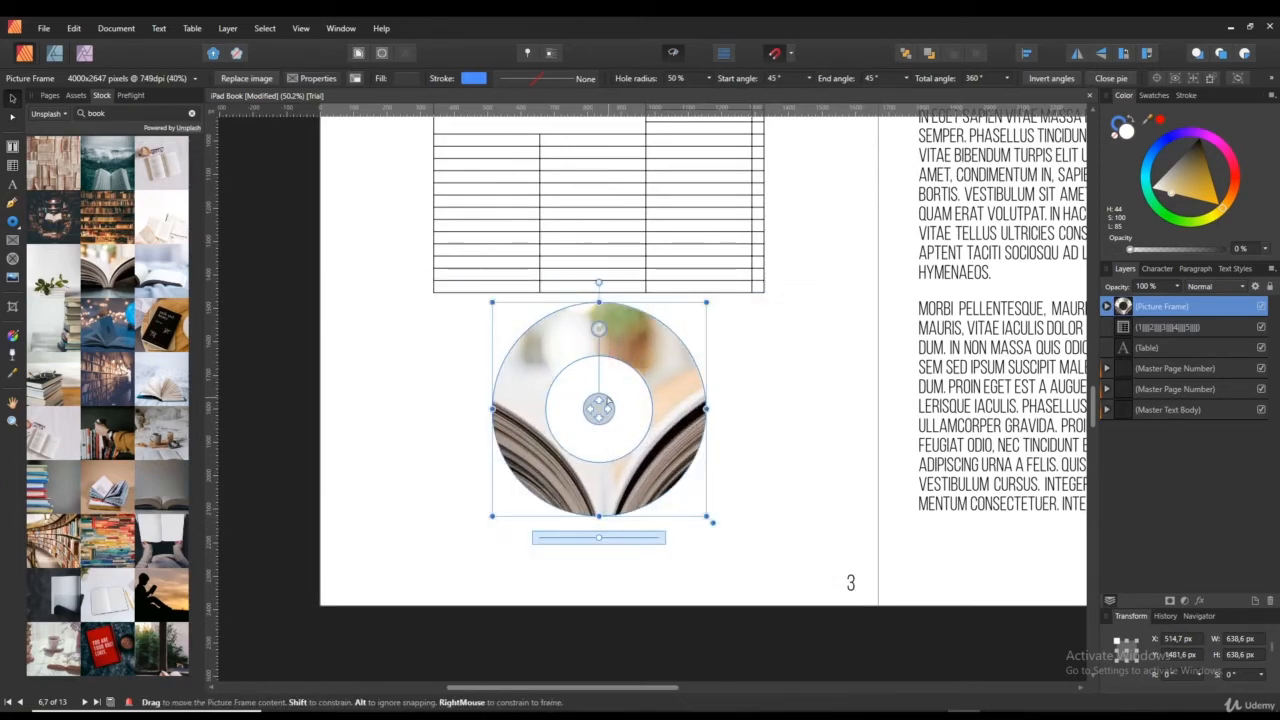
pyautogui.moveTo(607, 401); pyautogui.dragTo(601, 364)
pyautogui.click(853, 446)
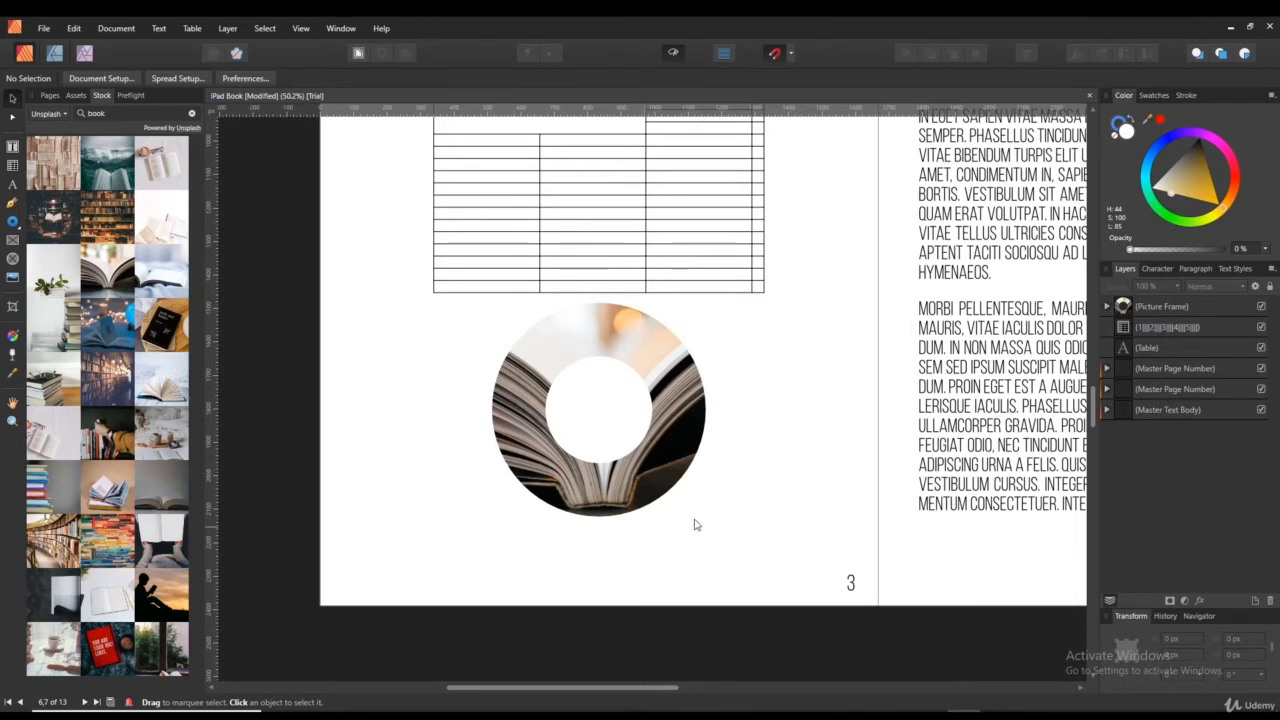
# Step: Expand the donut picture frame's layer, move the photo layer out of it, and nest it back inside the frame
pyautogui.click(1107, 307)
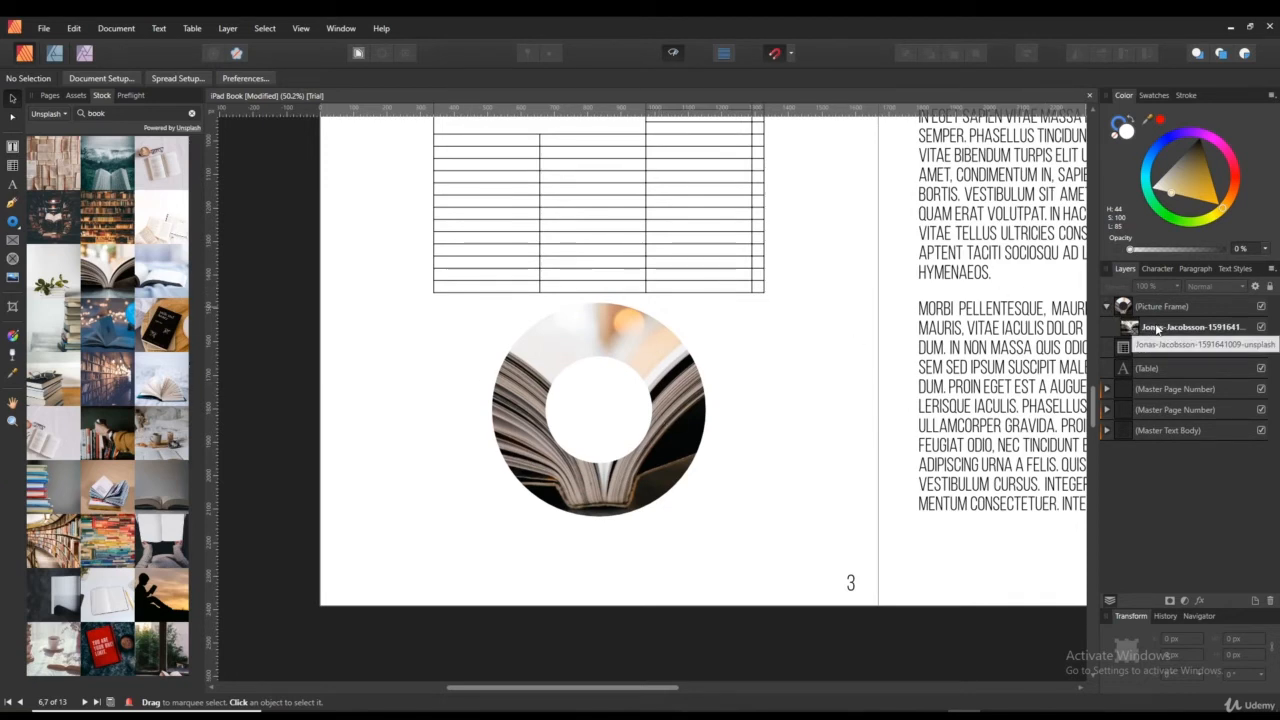
pyautogui.moveTo(1132, 330); pyautogui.dragTo(1113, 316)
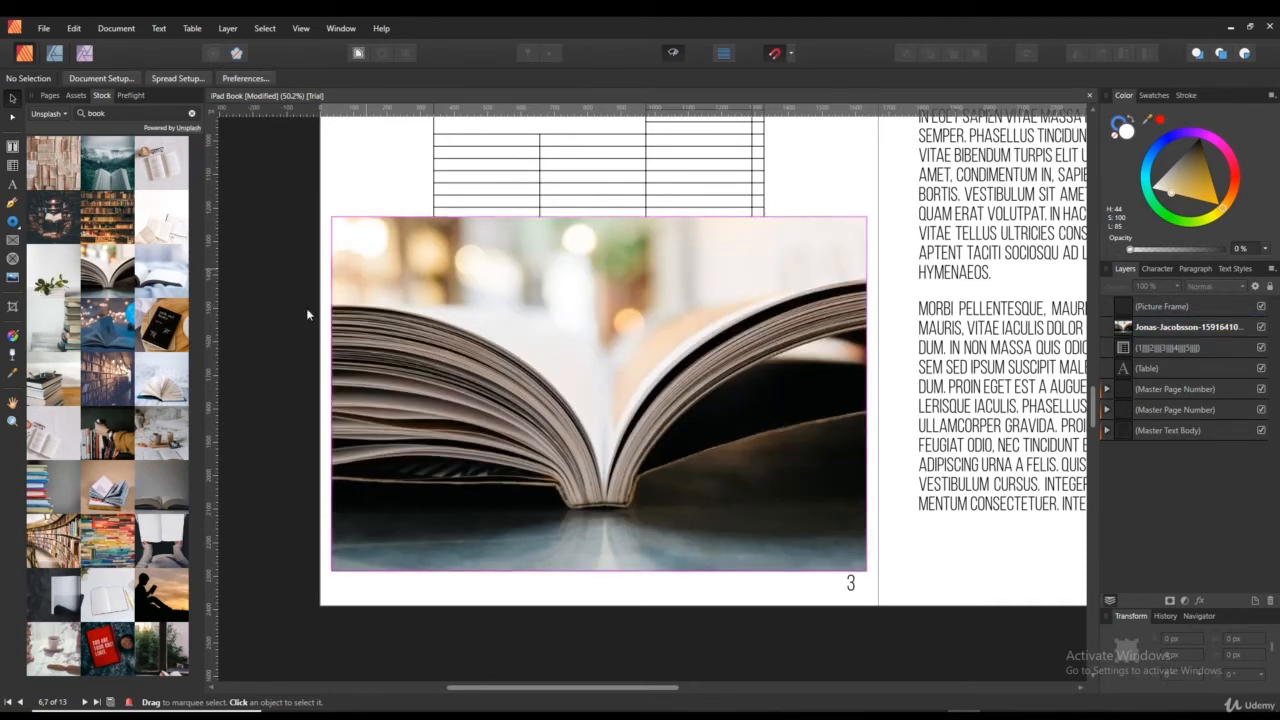
pyautogui.moveTo(1124, 324); pyautogui.dragTo(1132, 312)
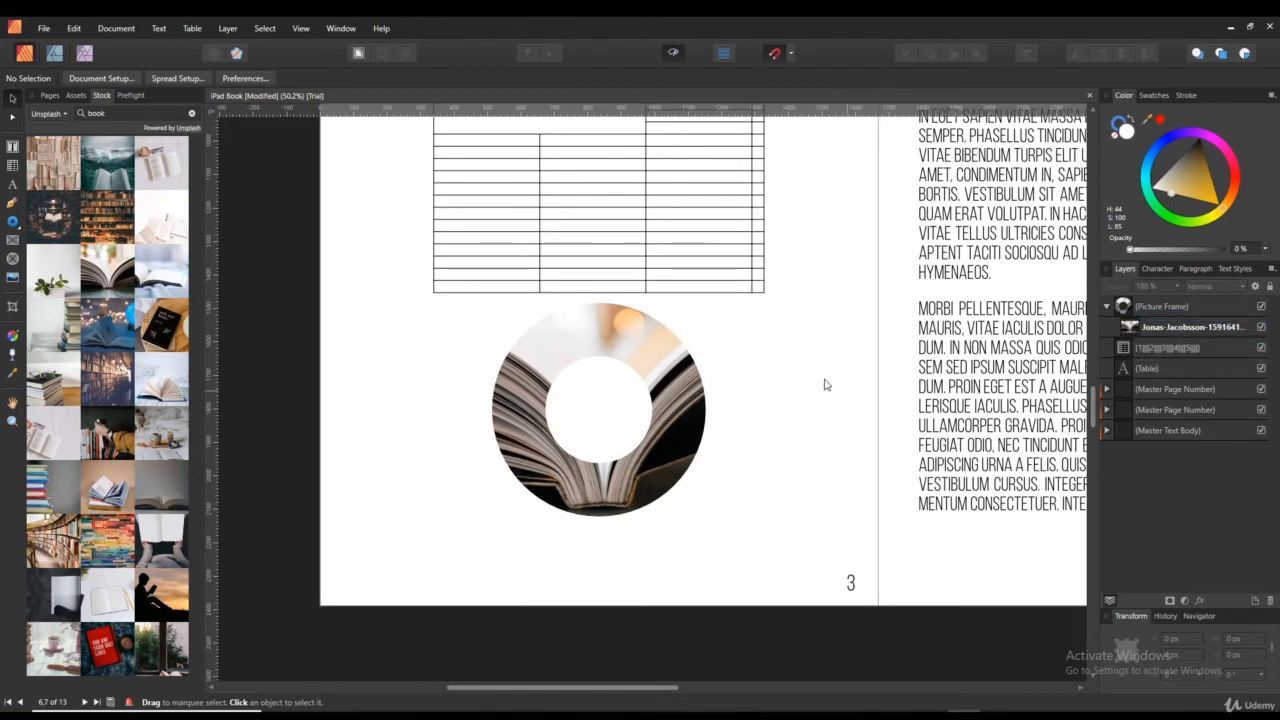
# Step: Examine how the book photo is nested in the donut picture frame's layer by selecting each of them
pyautogui.click(695, 406)
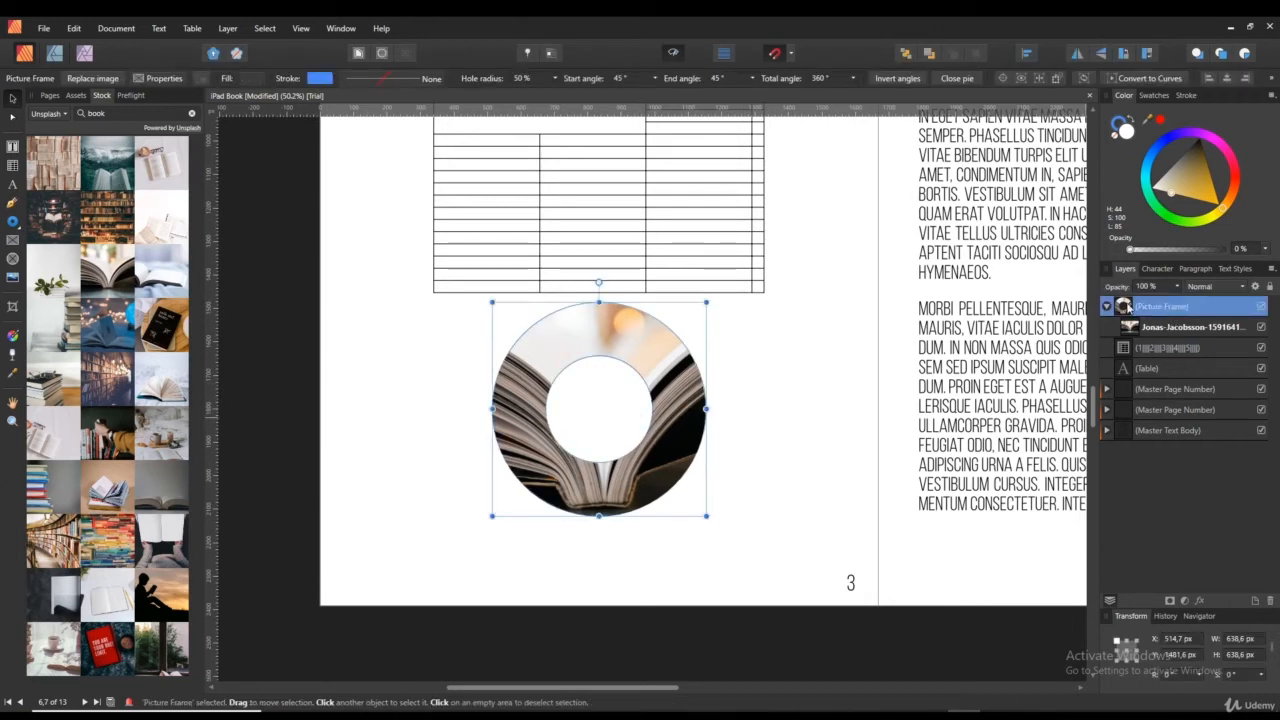
pyautogui.click(1106, 307)
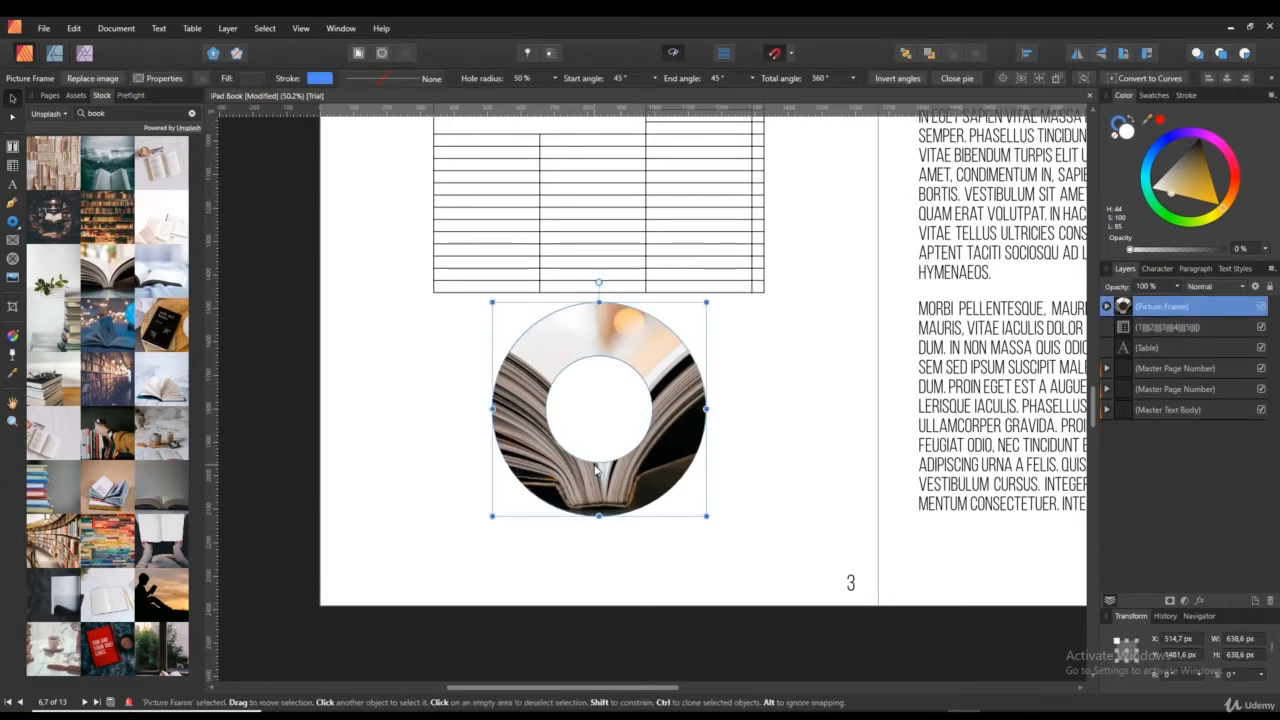
pyautogui.click(1106, 307)
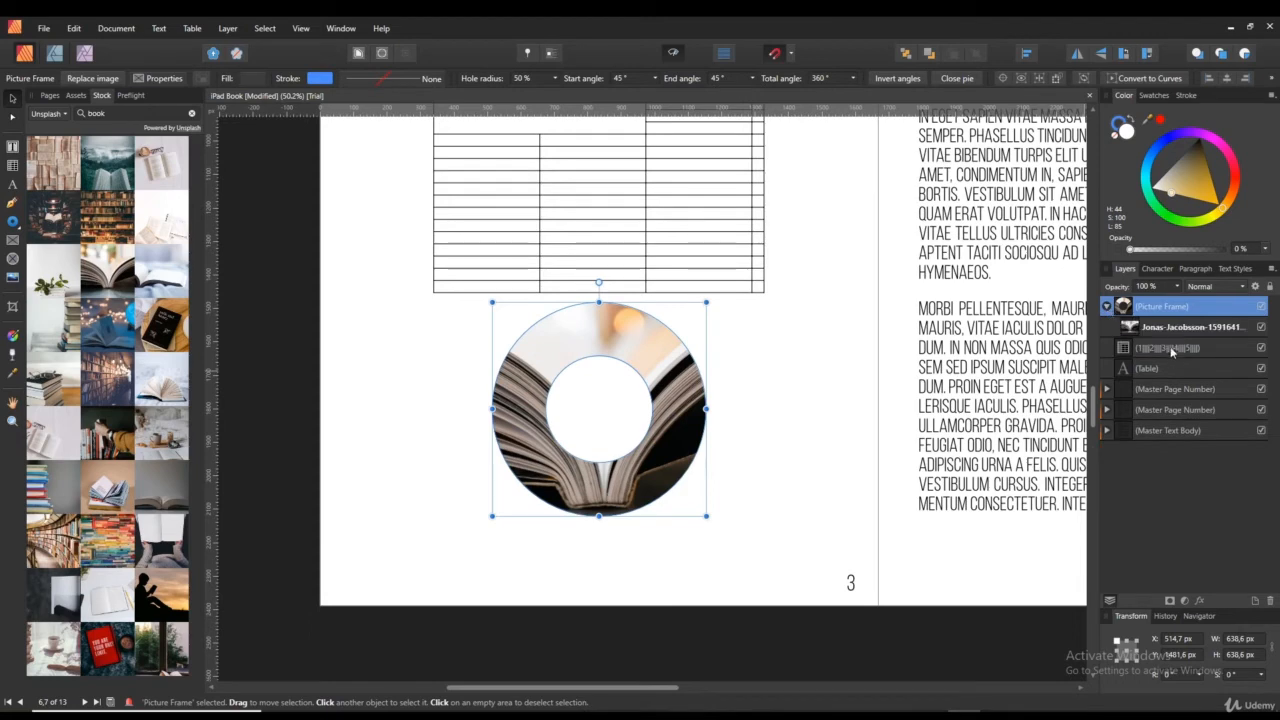
pyautogui.click(1180, 327)
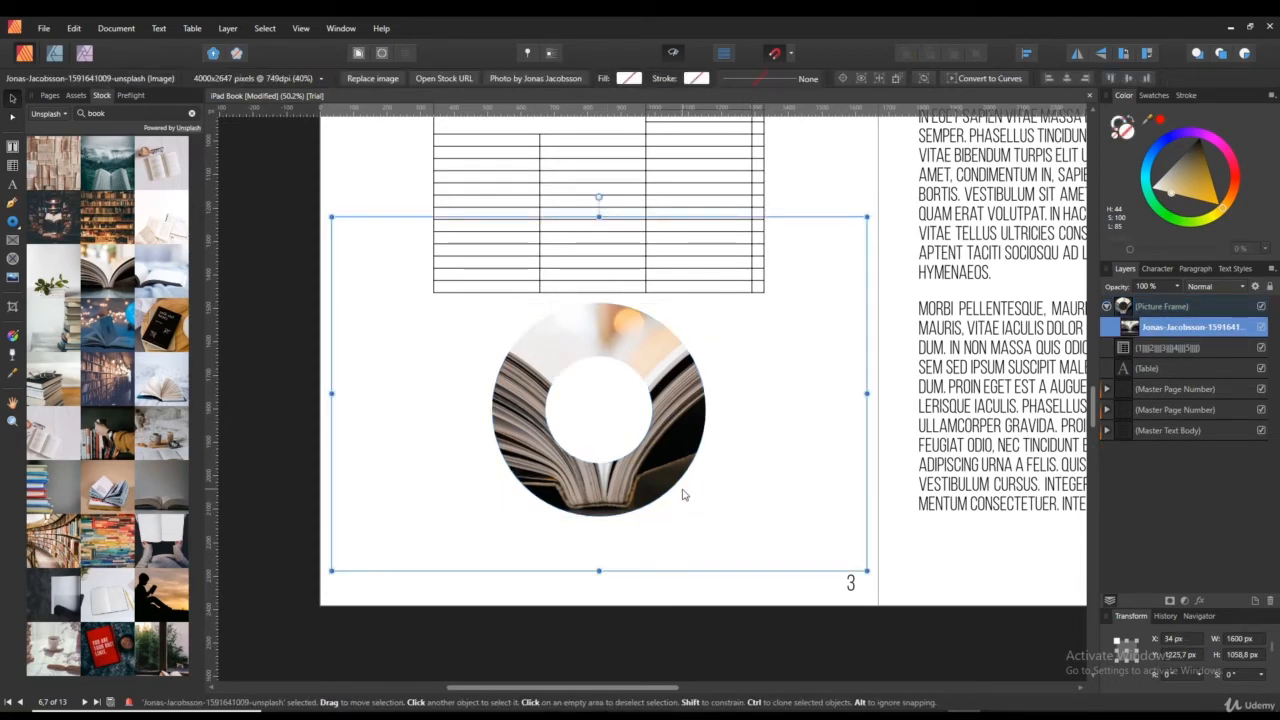
pyautogui.click(738, 496)
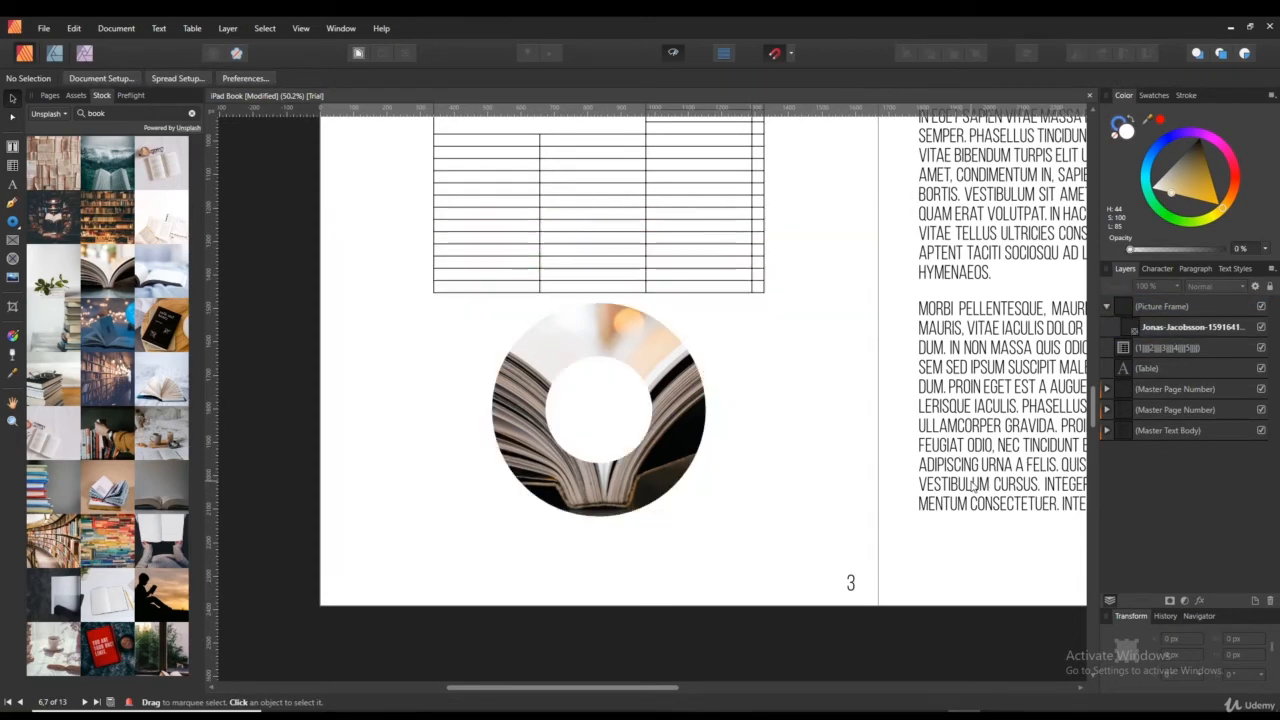
# Step: Shift the book photo slightly within the donut frame, then try Scale to Minimum Fit and settle on Scale to Maximum Fit
pyautogui.click(690, 400)
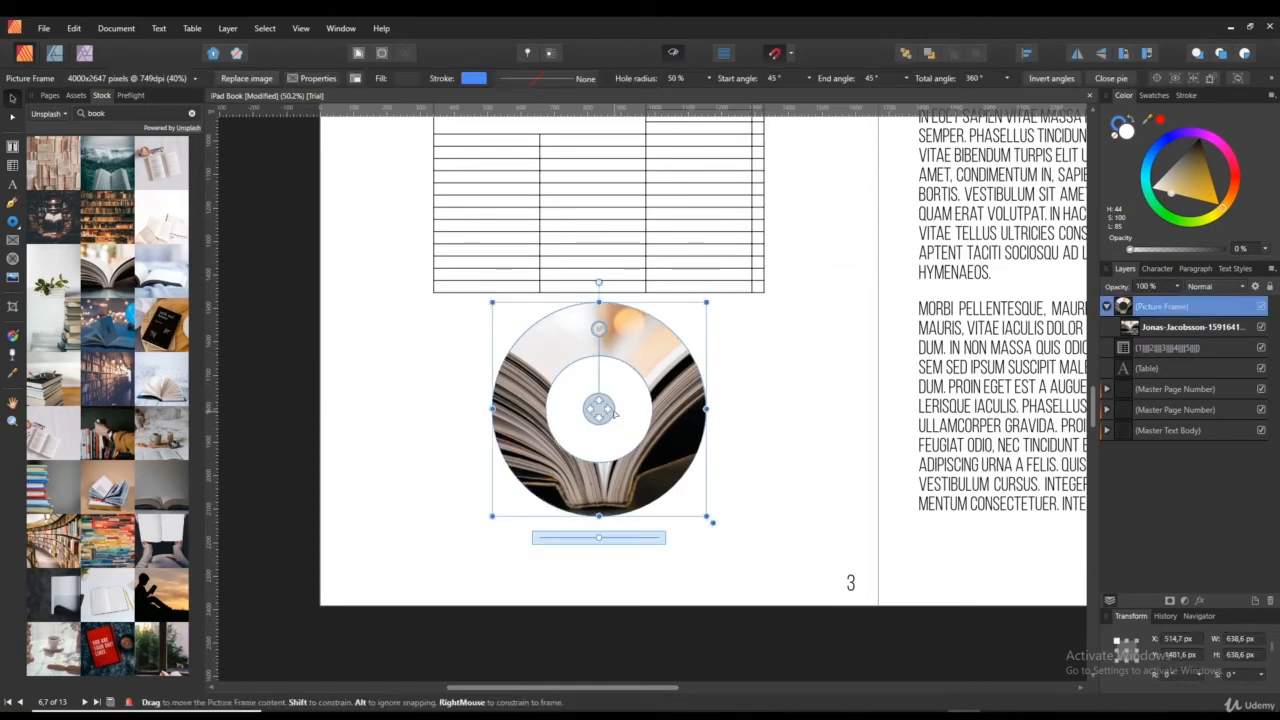
pyautogui.moveTo(602, 404)
pyautogui.mouseDown()
pyautogui.moveTo(596, 378)
pyautogui.moveTo(602, 438)
pyautogui.moveTo(610, 424)
pyautogui.mouseUp()
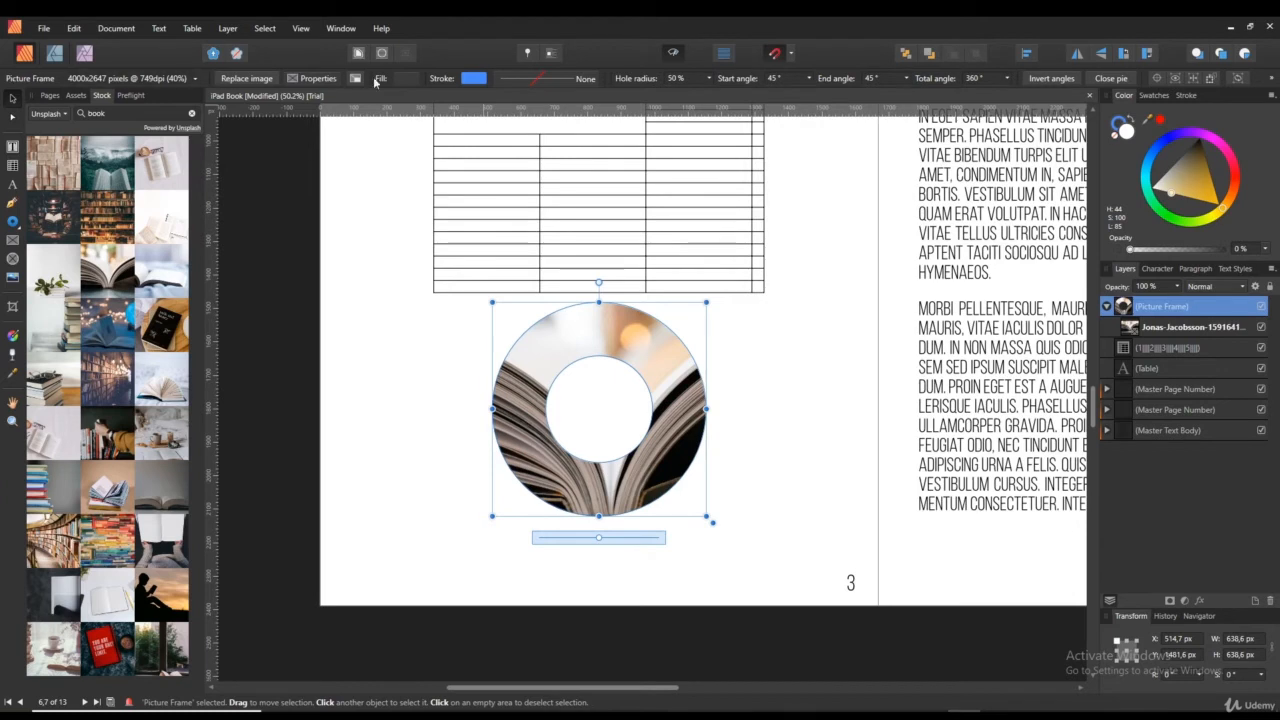
pyautogui.click(318, 79)
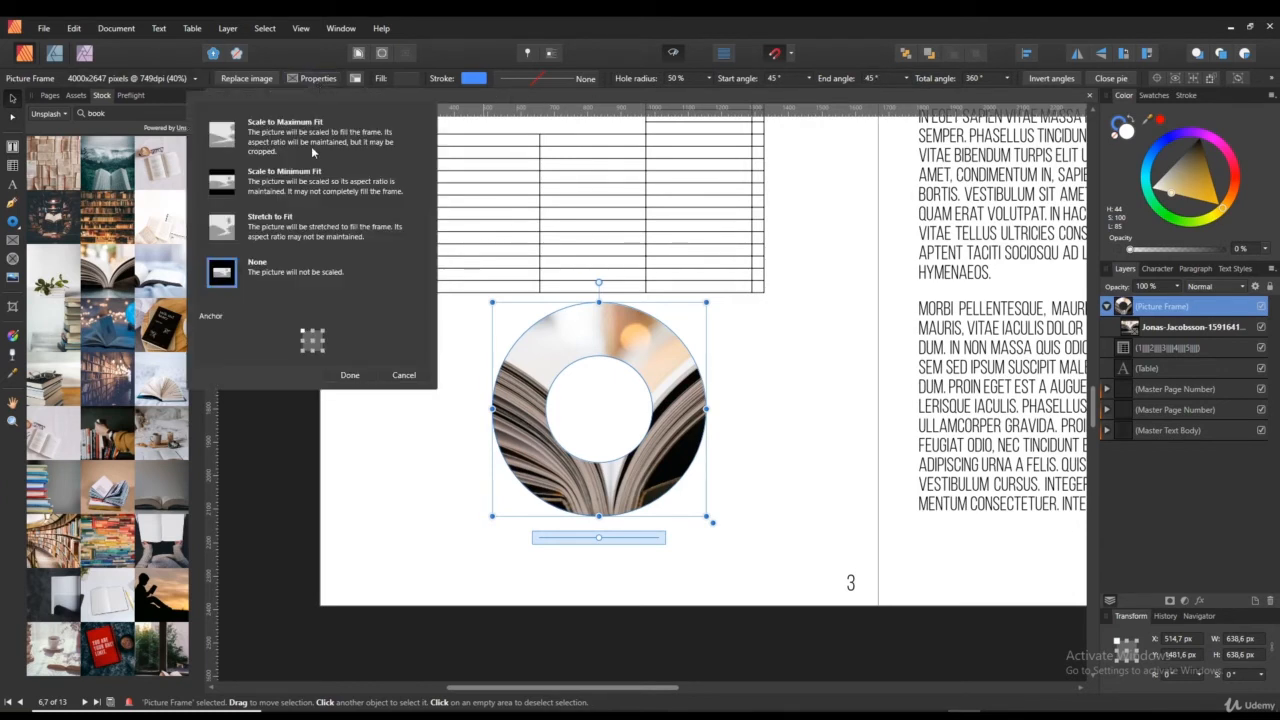
pyautogui.click(233, 185)
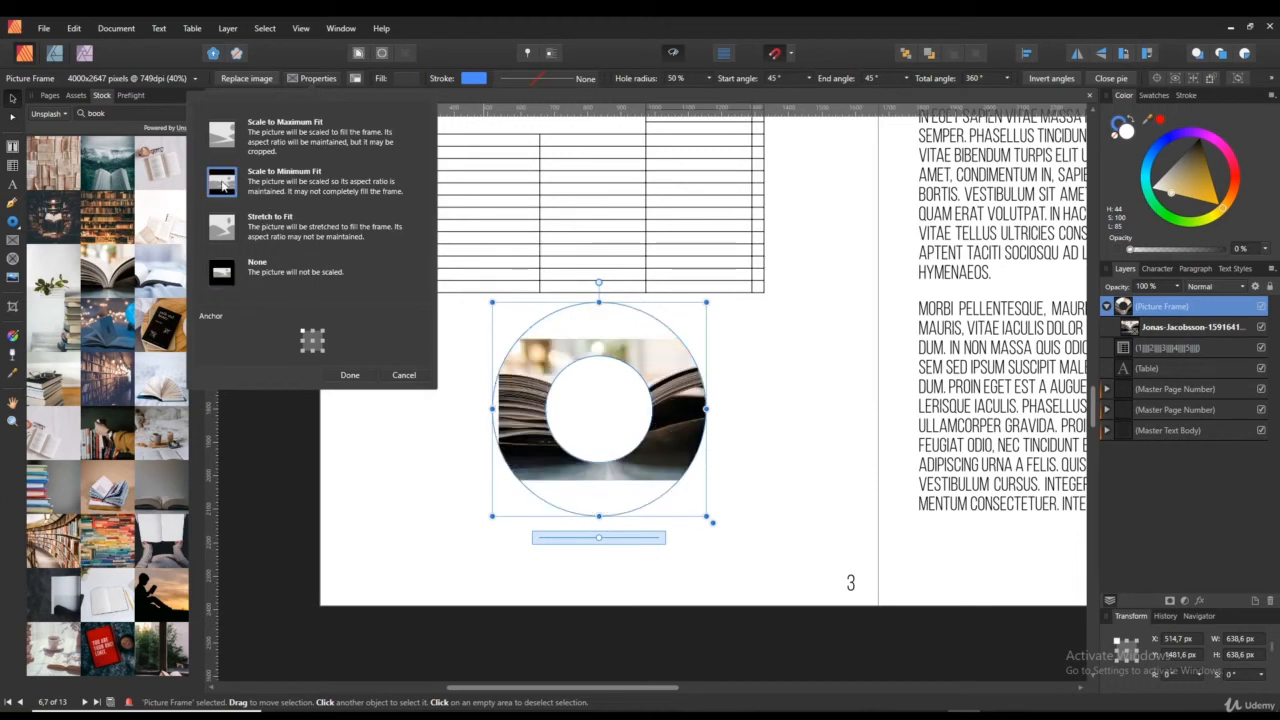
pyautogui.click(230, 138)
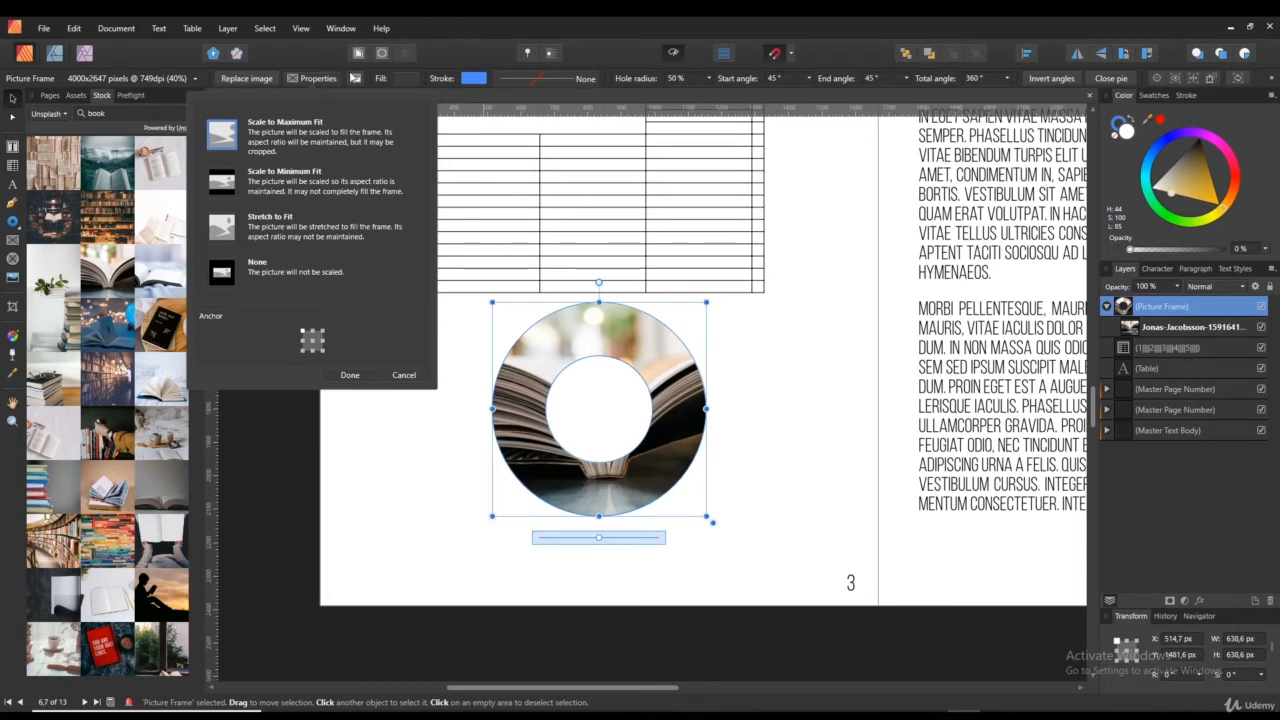
pyautogui.click(413, 77)
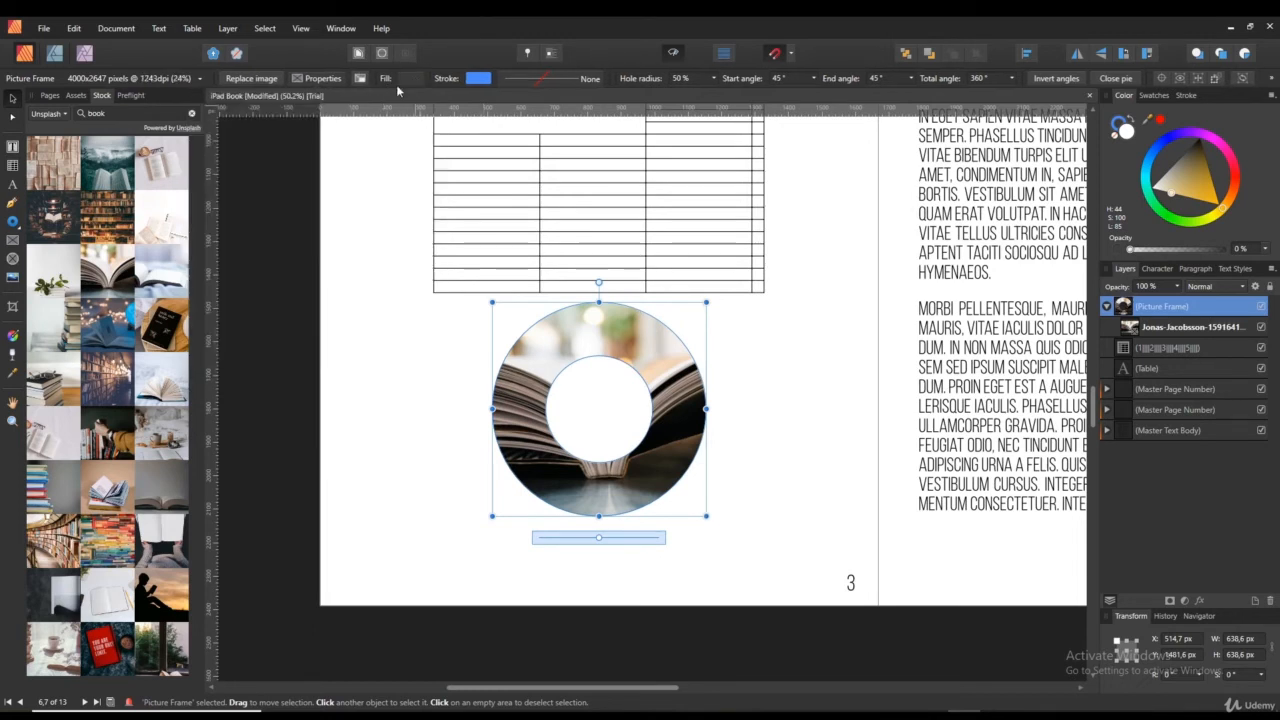
# Step: Examine the fill and stroke colour settings of the donut picture frame
pyautogui.click(413, 79)
pyautogui.moveTo(357, 257); pyautogui.dragTo(276, 239)
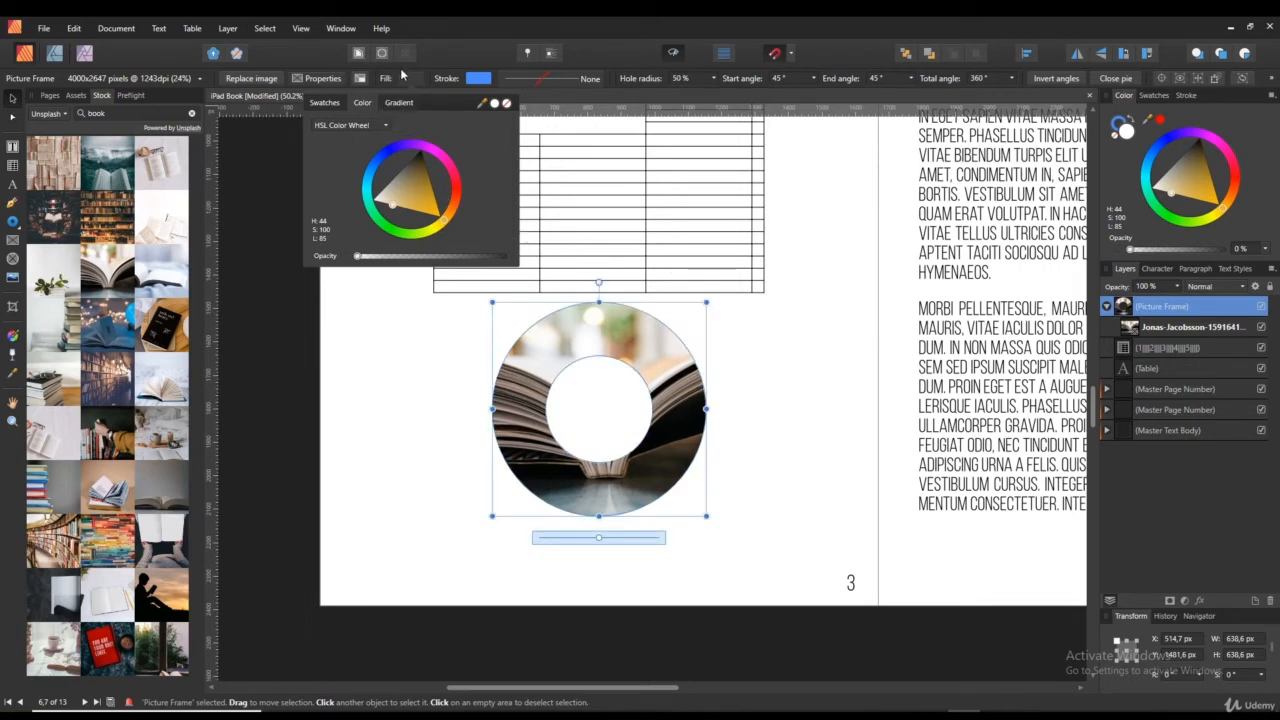
pyautogui.click(478, 78)
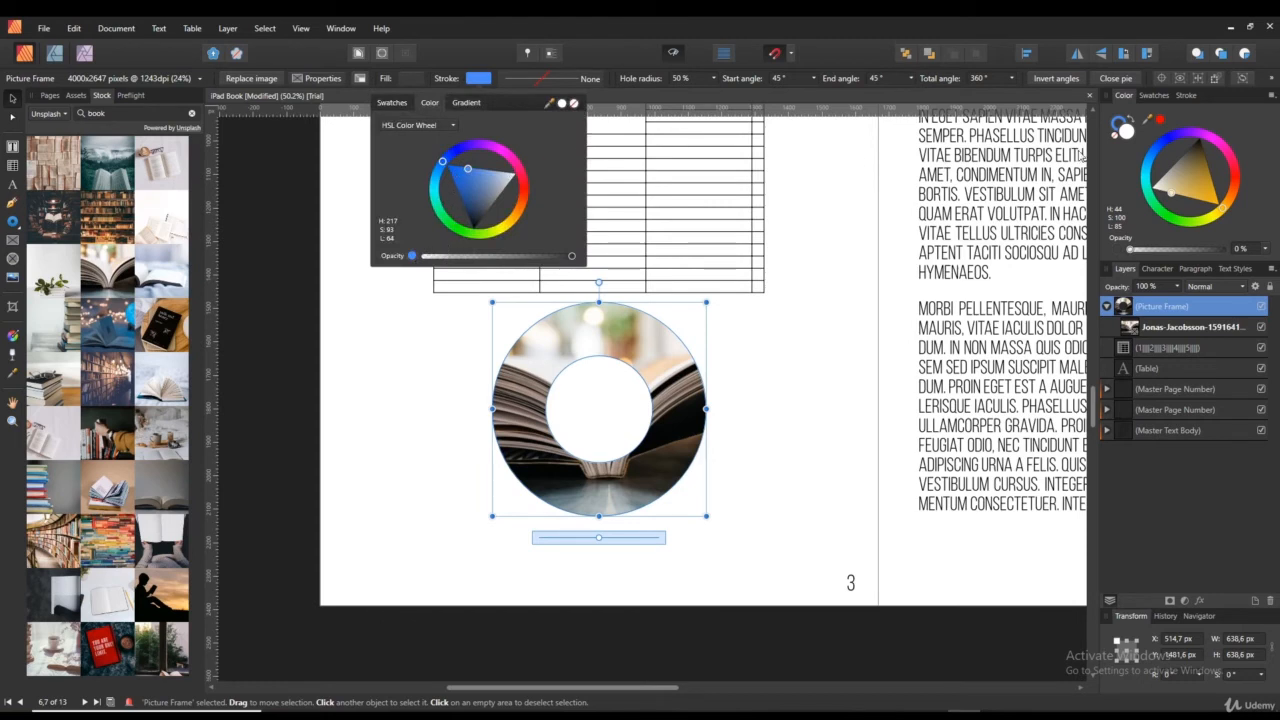
pyautogui.click(1122, 128)
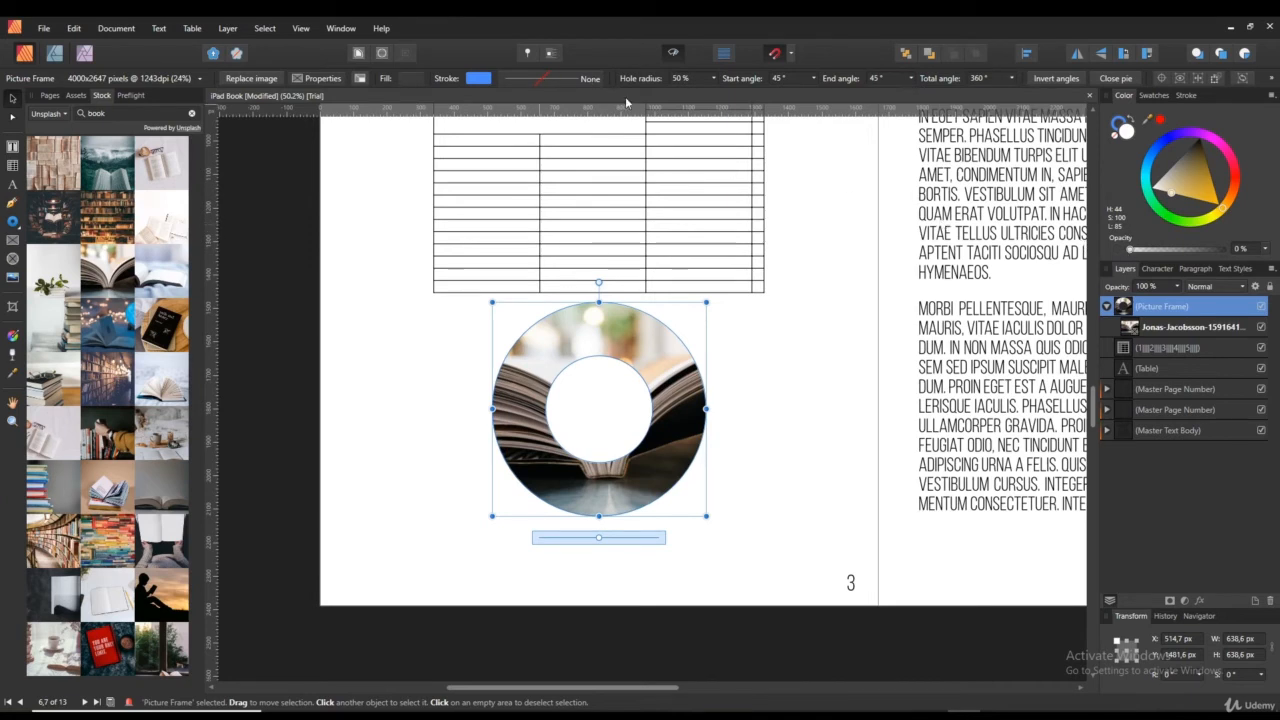
# Step: Set the donut frame's hole radius to 45% and move the frame slightly further down below the table
pyautogui.click(697, 80)
pyautogui.click(714, 79)
pyautogui.moveTo(716, 92)
pyautogui.mouseDown()
pyautogui.moveTo(731, 93)
pyautogui.moveTo(712, 95)
pyautogui.mouseUp()
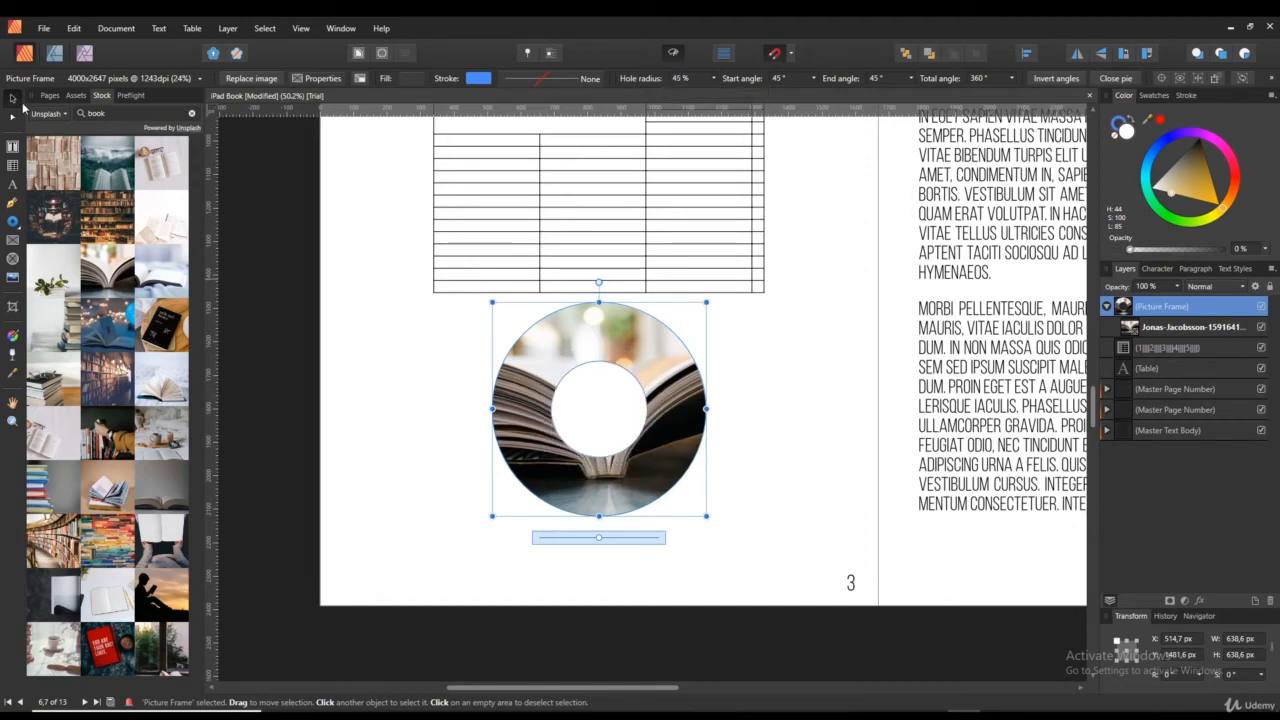
pyautogui.moveTo(598, 417); pyautogui.dragTo(598, 428)
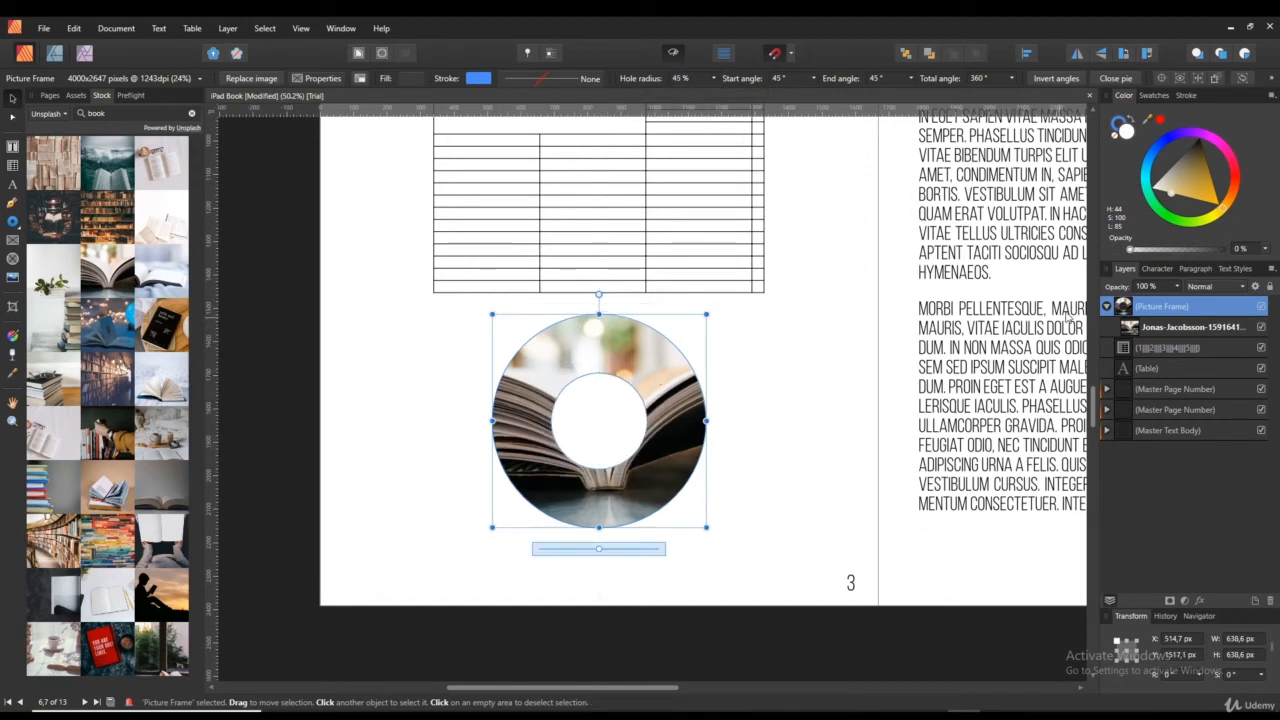
# Step: Collapse the frame's layer, try opening a gap in the donut with a start angle of about 70°, and undo the angle changes
pyautogui.click(1106, 306)
pyautogui.click(11, 119)
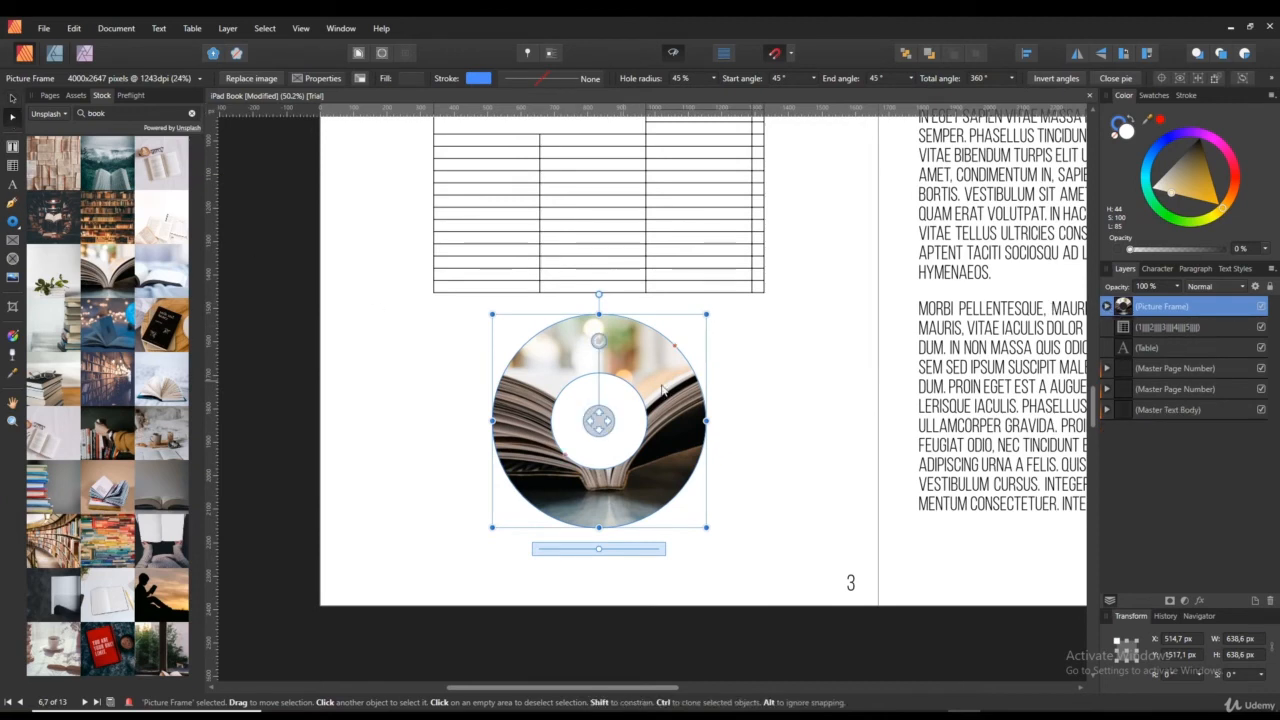
pyautogui.moveTo(675, 344); pyautogui.dragTo(636, 318)
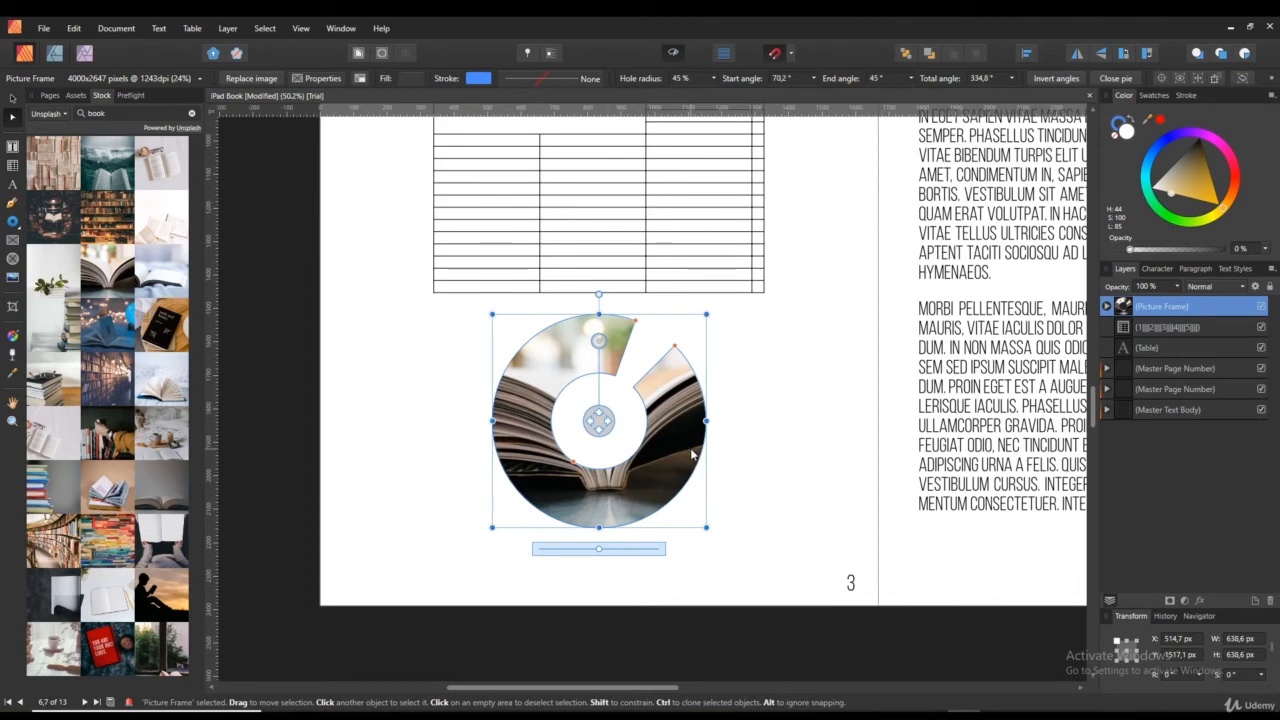
pyautogui.moveTo(573, 462); pyautogui.dragTo(559, 478)
pyautogui.hotkey('ctrl', 'z')
pyautogui.hotkey('ctrl', 'z')
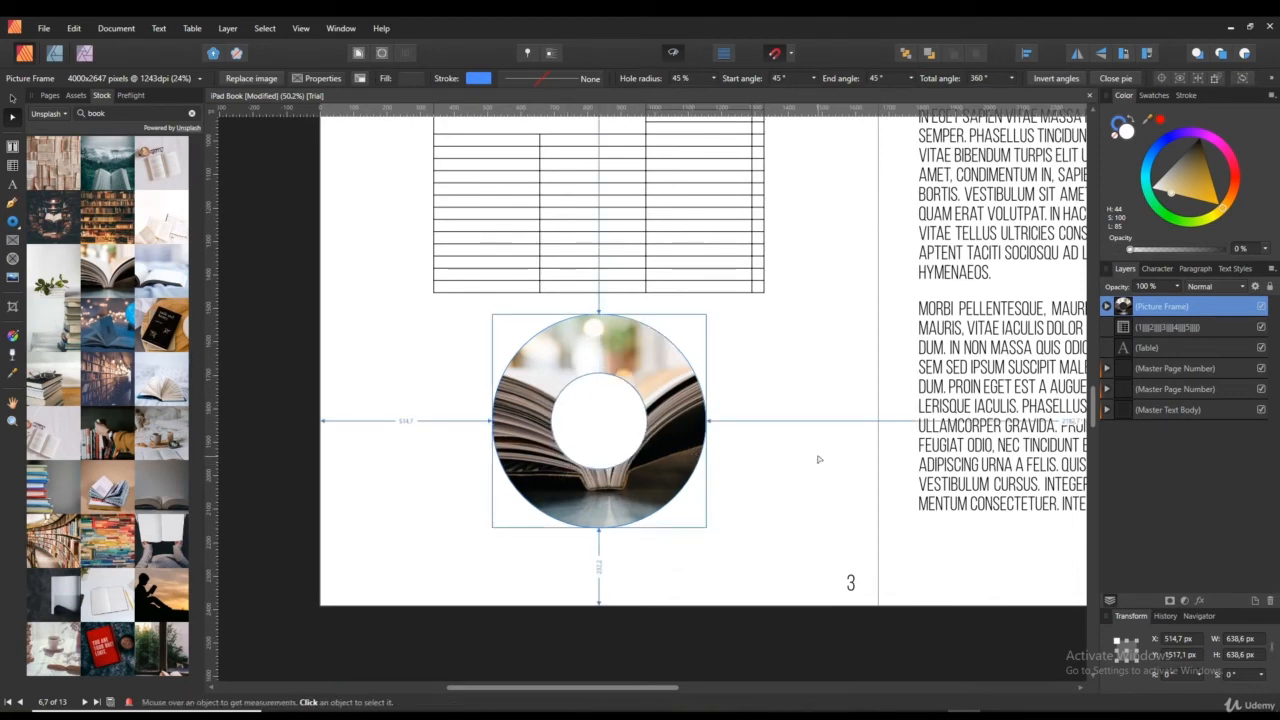
# Step: Examine the start angle setting of the donut picture frame, then clear the selection
pyautogui.click(813, 78)
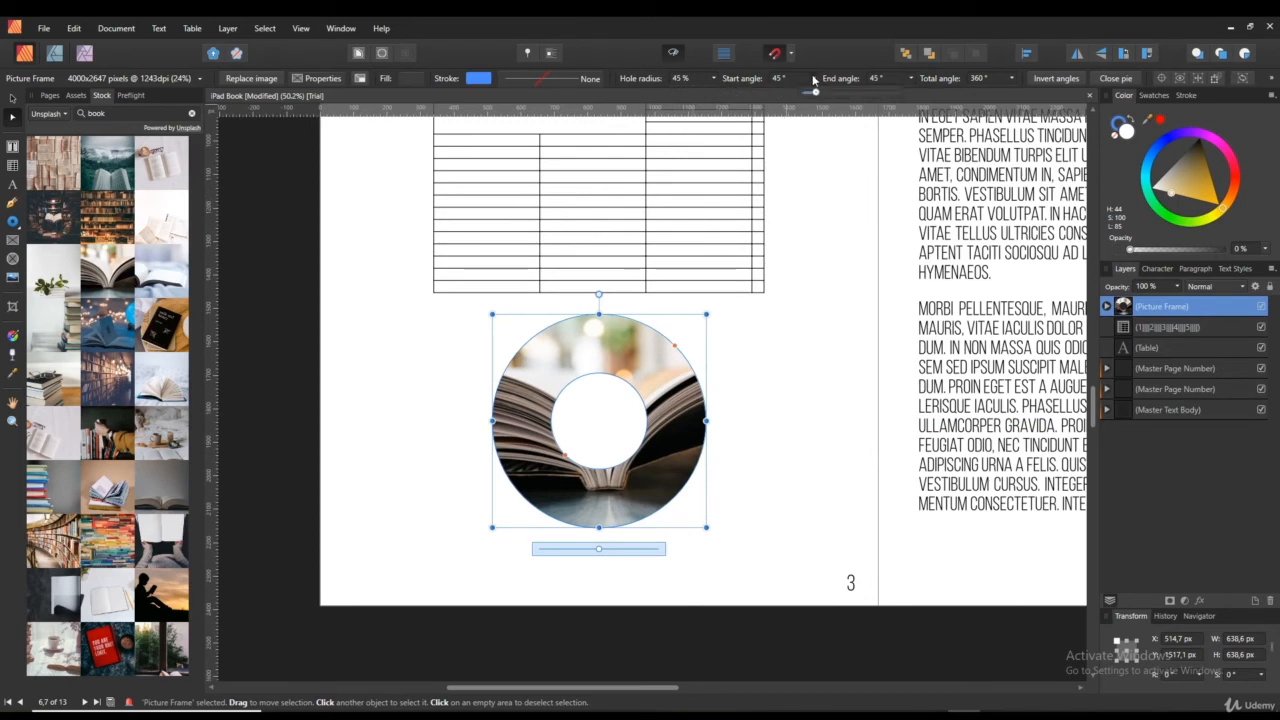
pyautogui.moveTo(815, 93)
pyautogui.mouseDown()
pyautogui.moveTo(848, 92)
pyautogui.moveTo(801, 94)
pyautogui.moveTo(815, 93)
pyautogui.mouseUp()
pyautogui.click(843, 335)
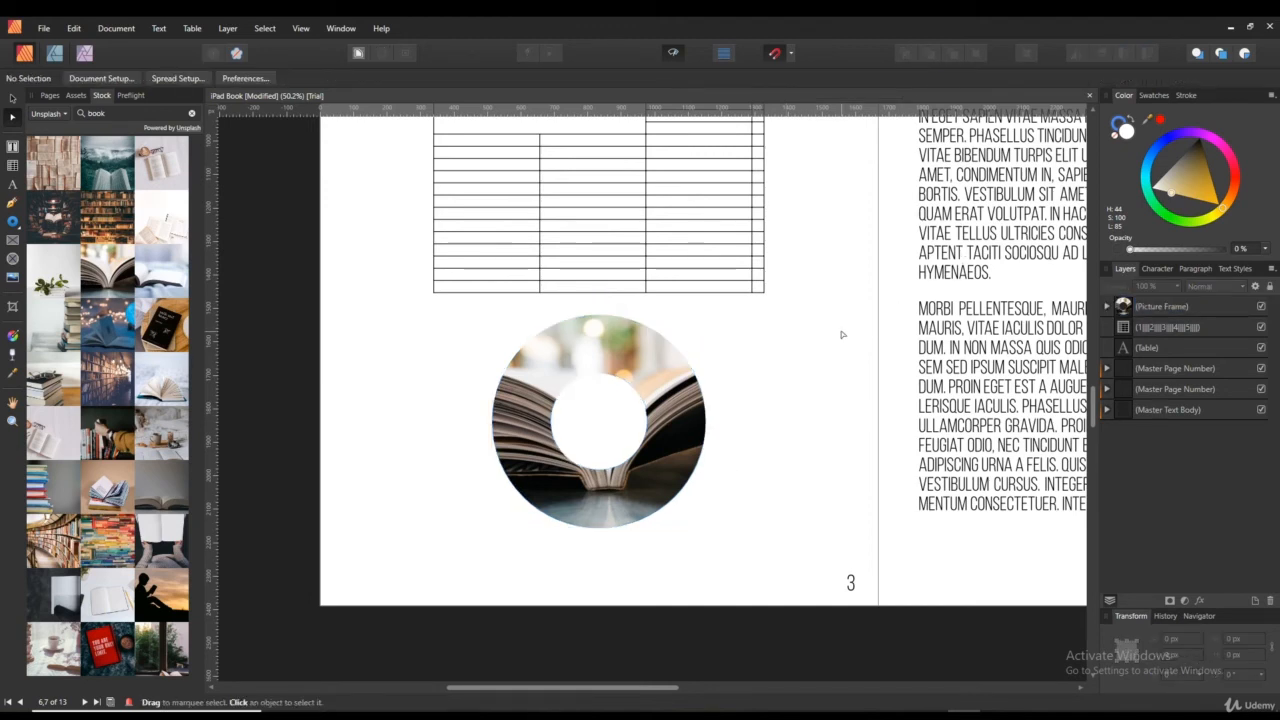
# Step: Delete the donut picture frame below the table
pyautogui.click(673, 395)
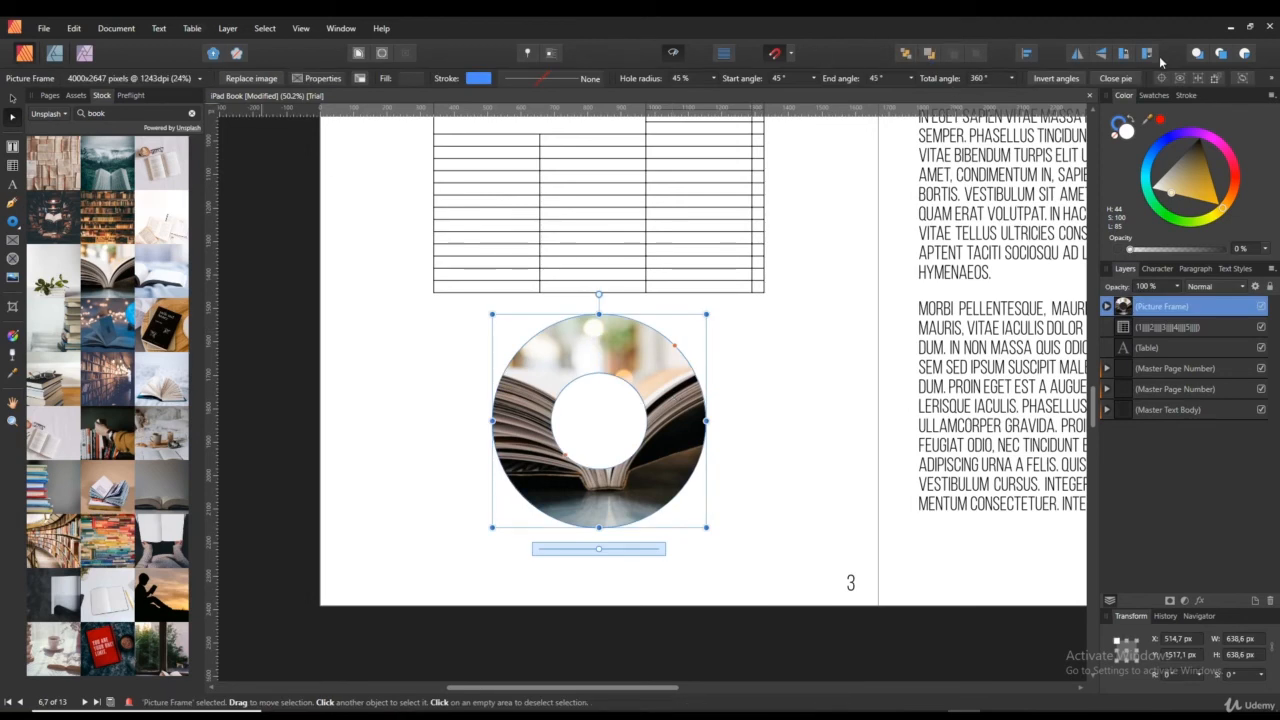
pyautogui.click(745, 388)
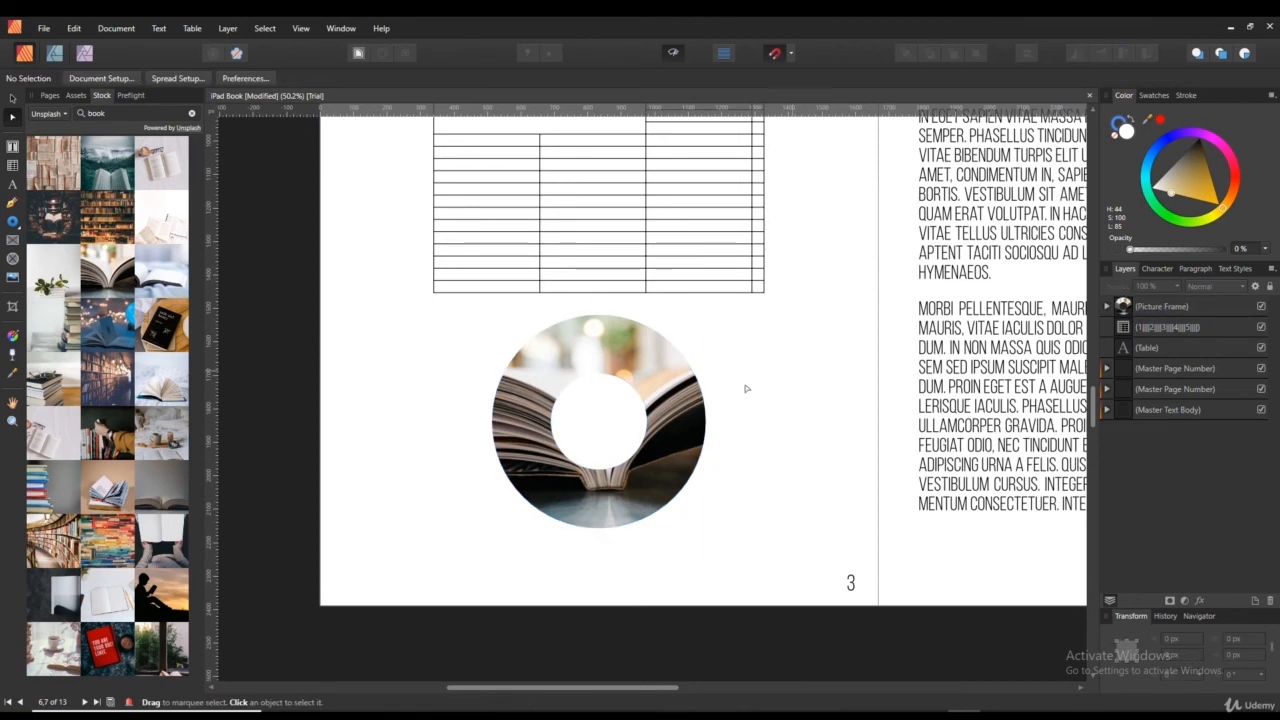
pyautogui.click(656, 397)
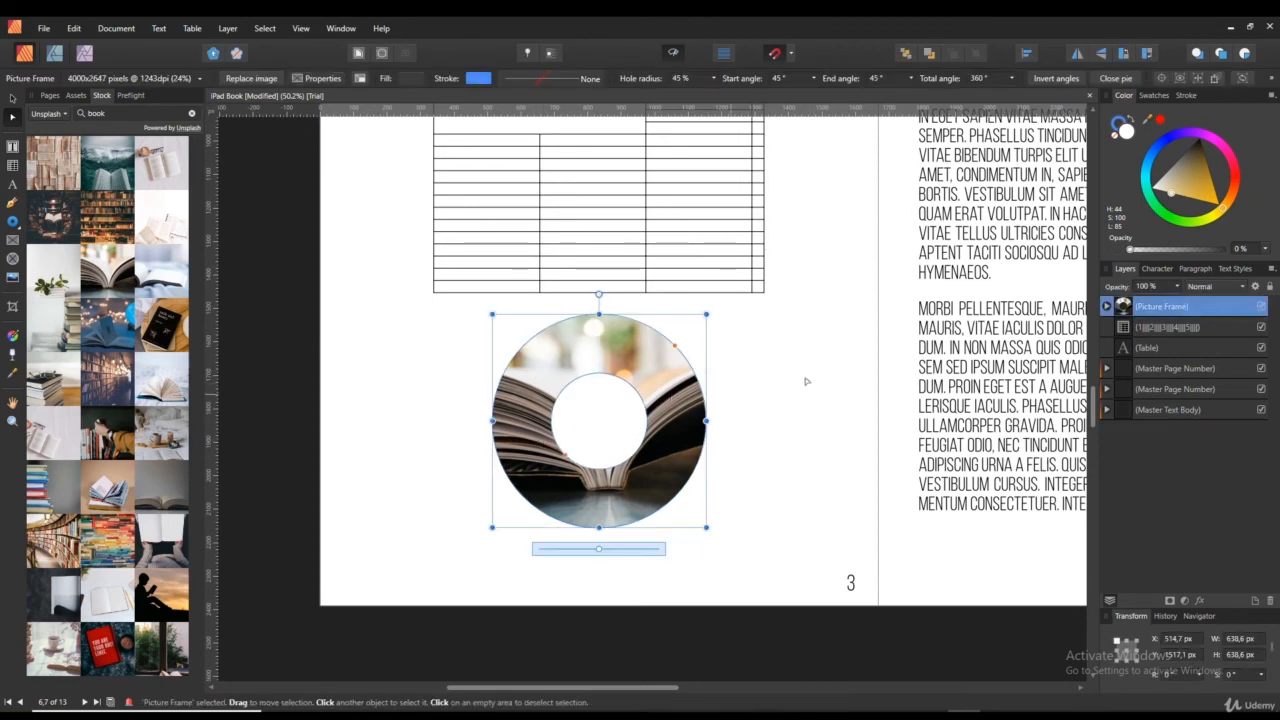
pyautogui.press('Delete')
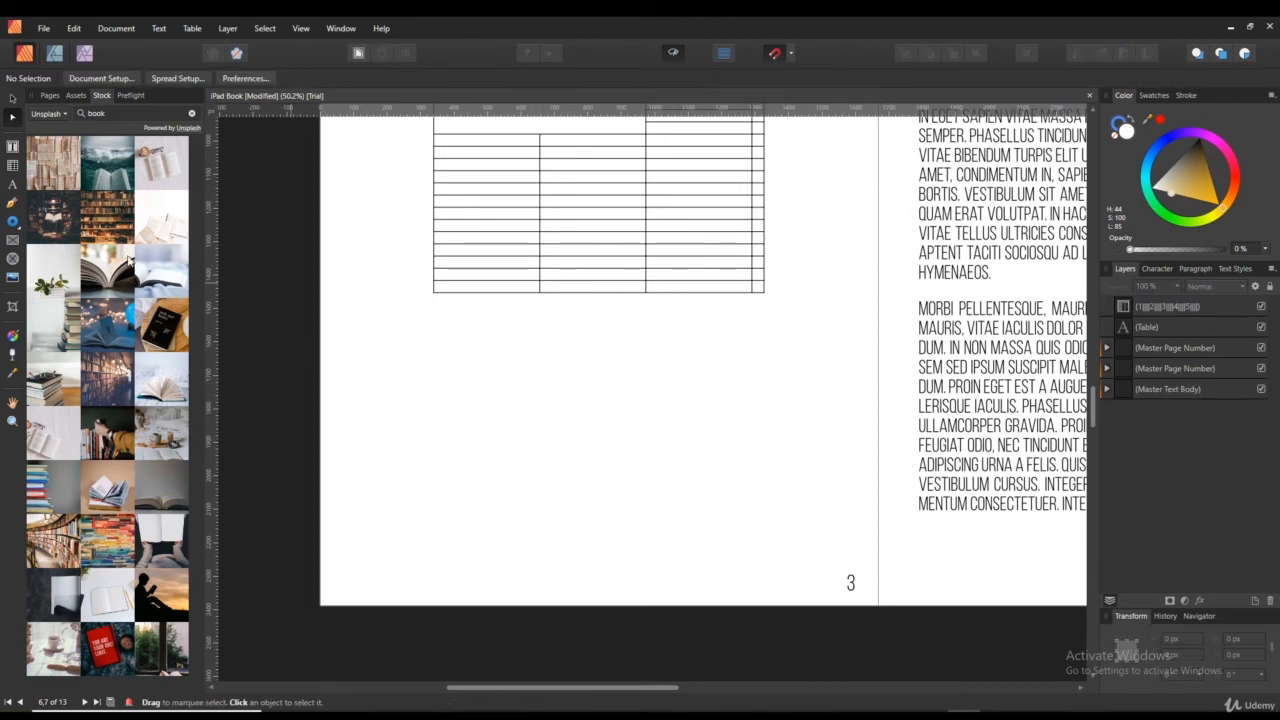
# Step: Draw a circular picture frame about 669 px in diameter below the table and fill it with the dark library stock photo
pyautogui.click(12, 258)
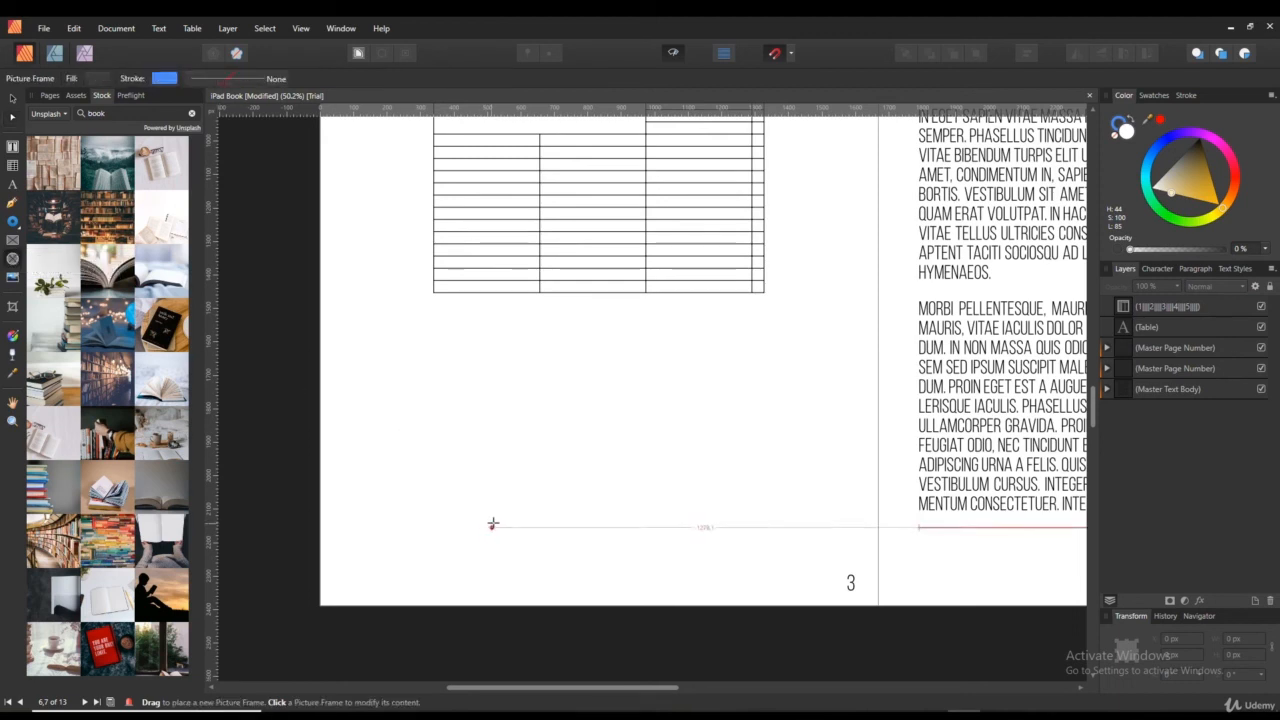
pyautogui.moveTo(492, 527); pyautogui.dragTo(758, 340)
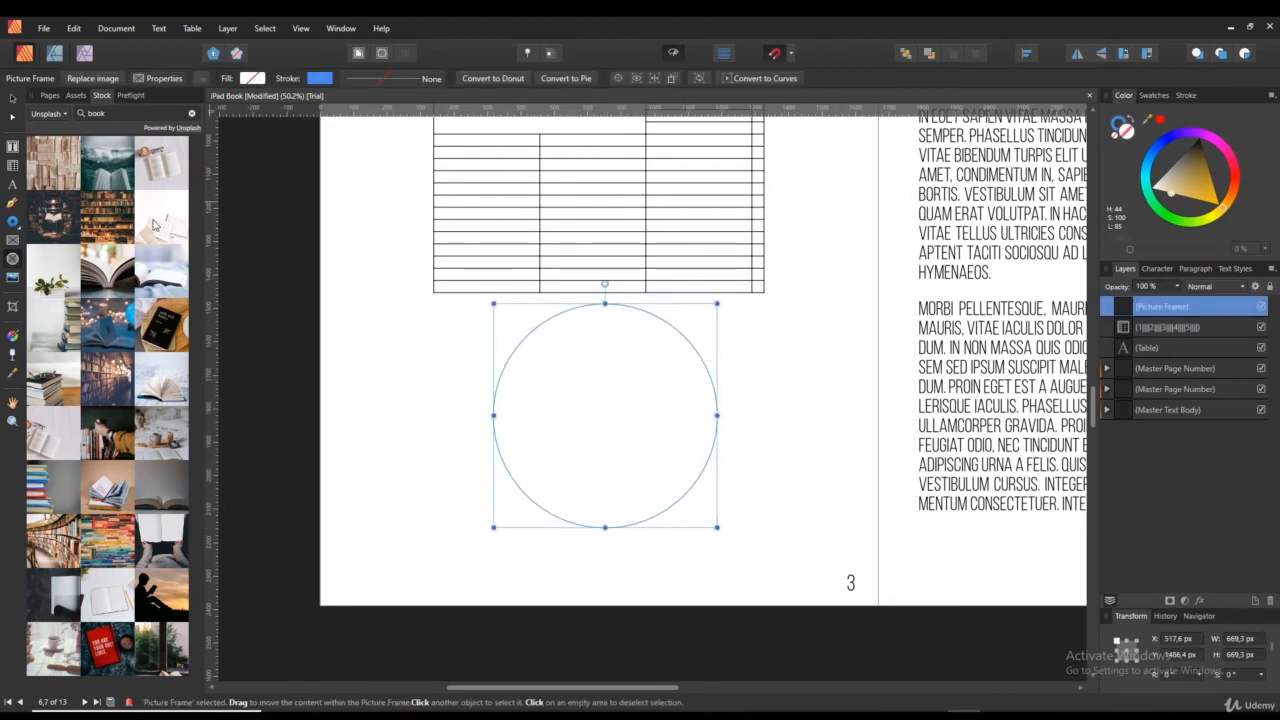
pyautogui.moveTo(90, 272); pyautogui.dragTo(627, 413)
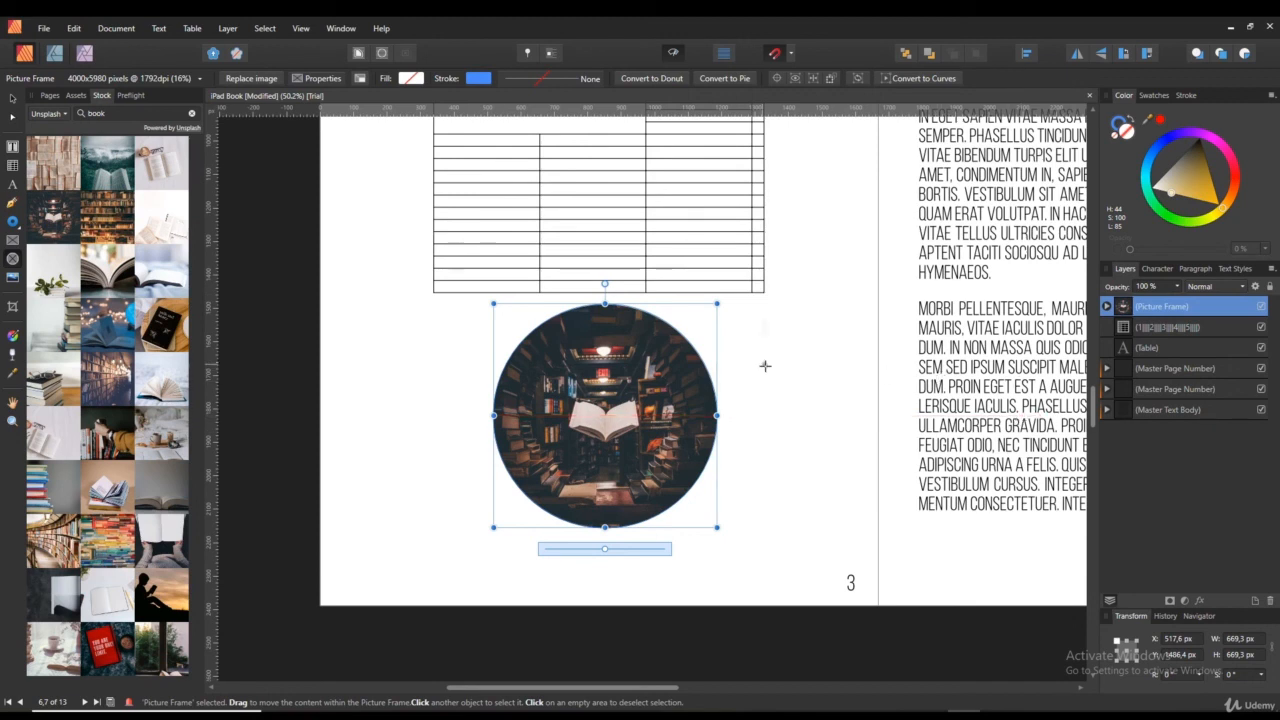
# Step: Move the circular picture frame onto the facing page's text and back below the table on page 3
pyautogui.click(13, 99)
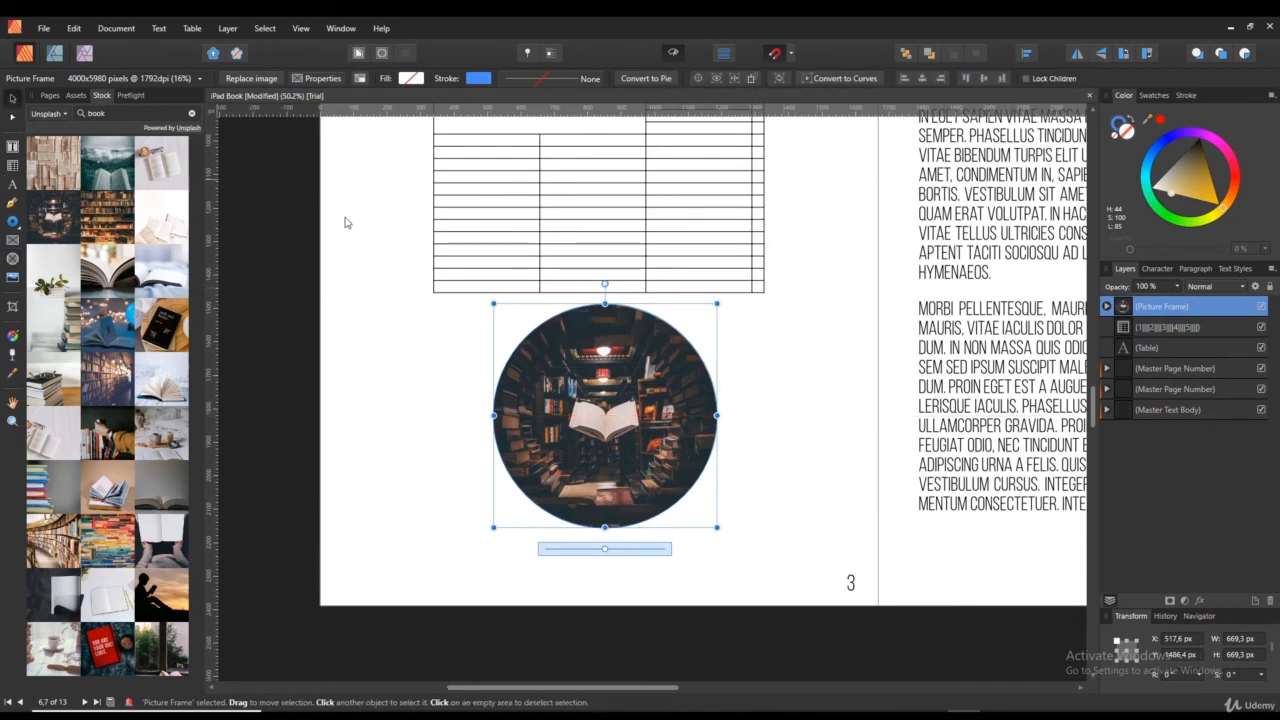
pyautogui.moveTo(777, 362); pyautogui.dragTo(578, 380)
pyautogui.moveTo(410, 413); pyautogui.dragTo(860, 315)
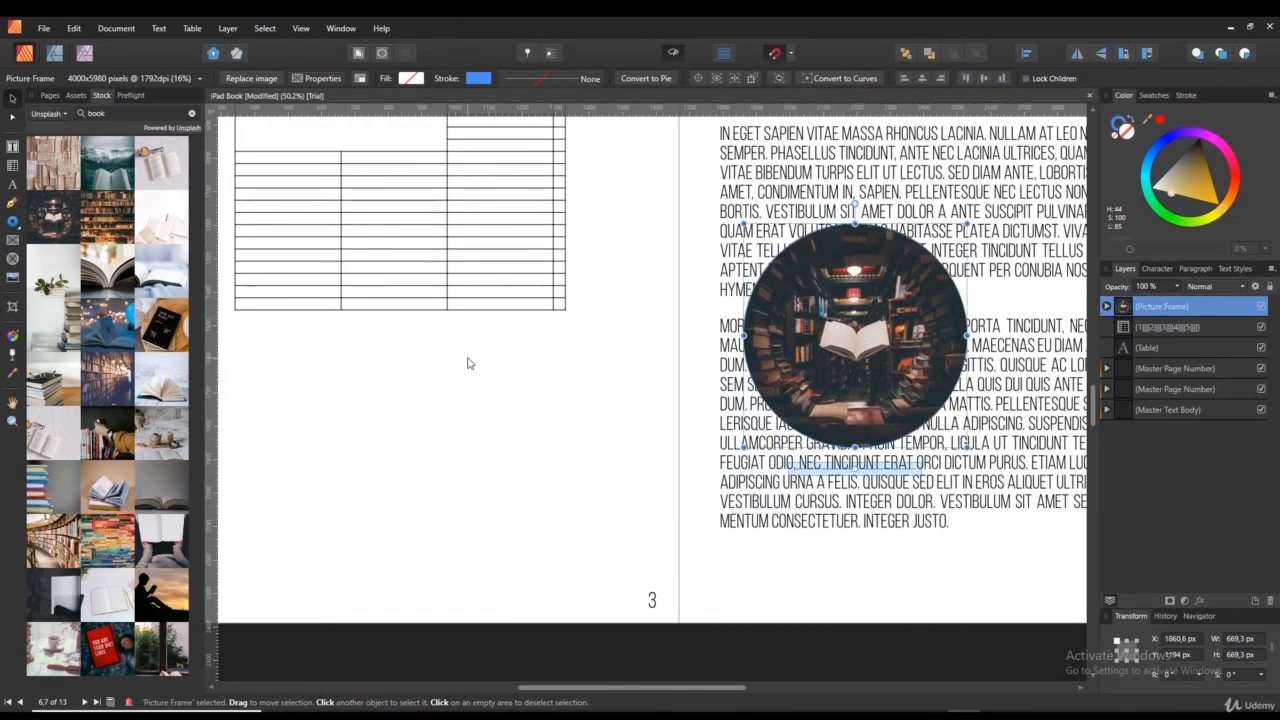
pyautogui.moveTo(882, 316); pyautogui.dragTo(419, 438)
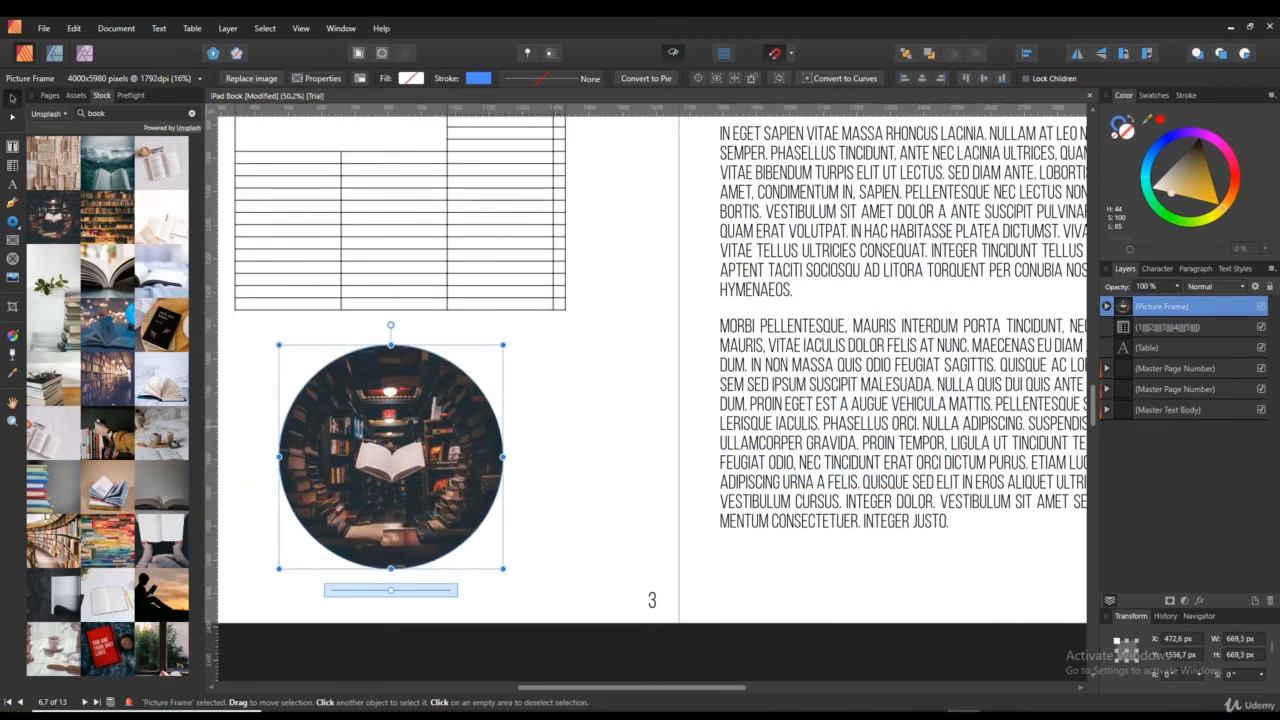